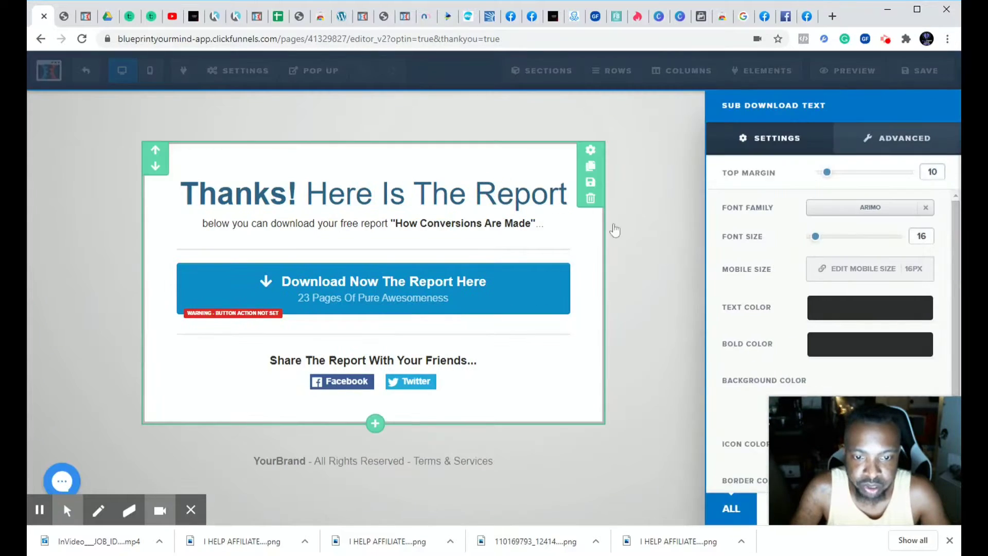
pyautogui.click(623, 231)
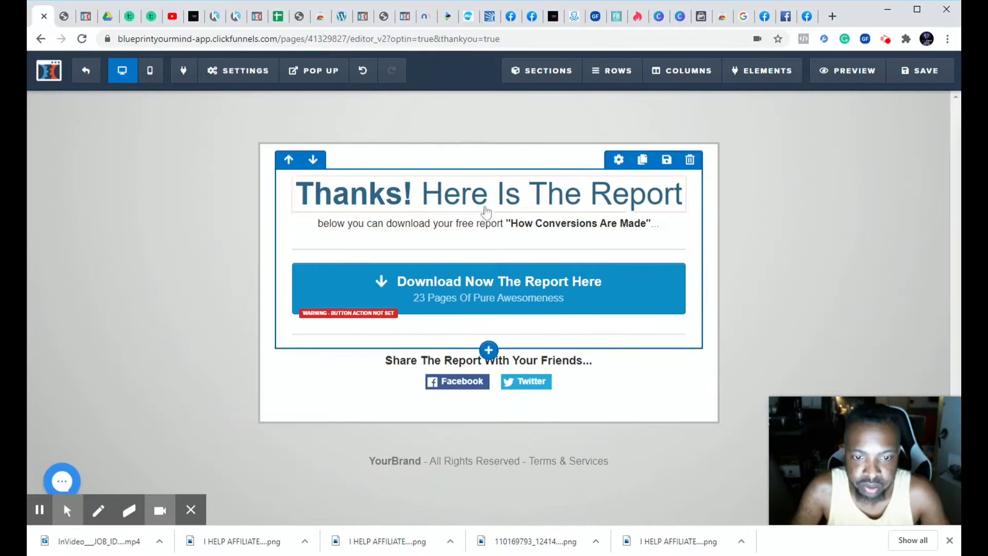
pyautogui.click(532, 199)
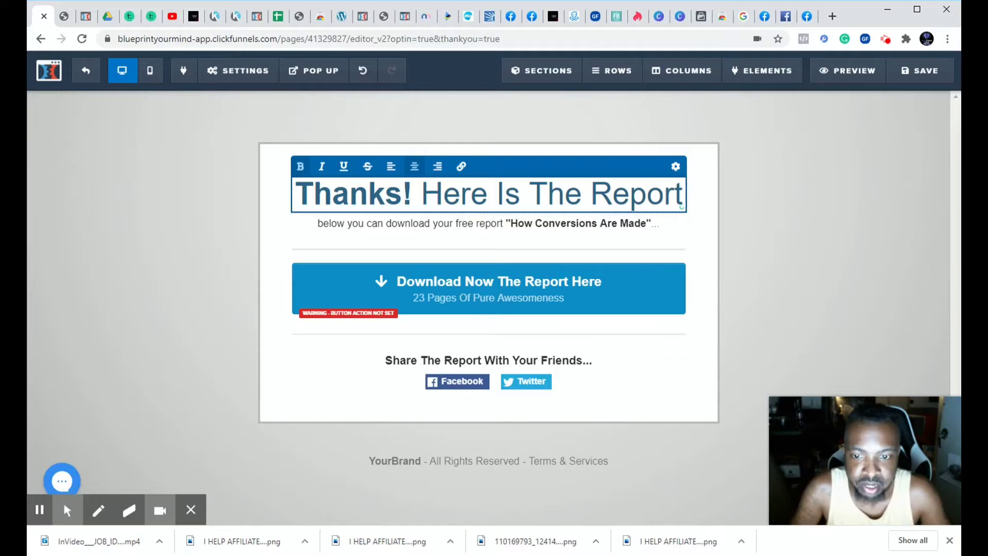
pyautogui.moveTo(591, 200)
pyautogui.mouseDown()
pyautogui.moveTo(656, 200)
pyautogui.moveTo(572, 208)
pyautogui.moveTo(666, 206)
pyautogui.moveTo(569, 200)
pyautogui.moveTo(585, 199)
pyautogui.mouseUp()
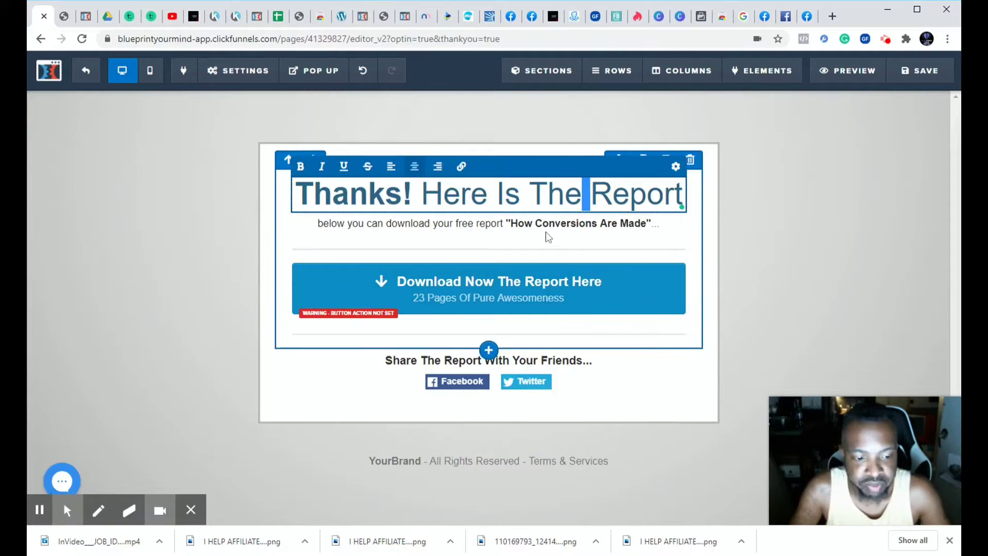
pyautogui.click(314, 238)
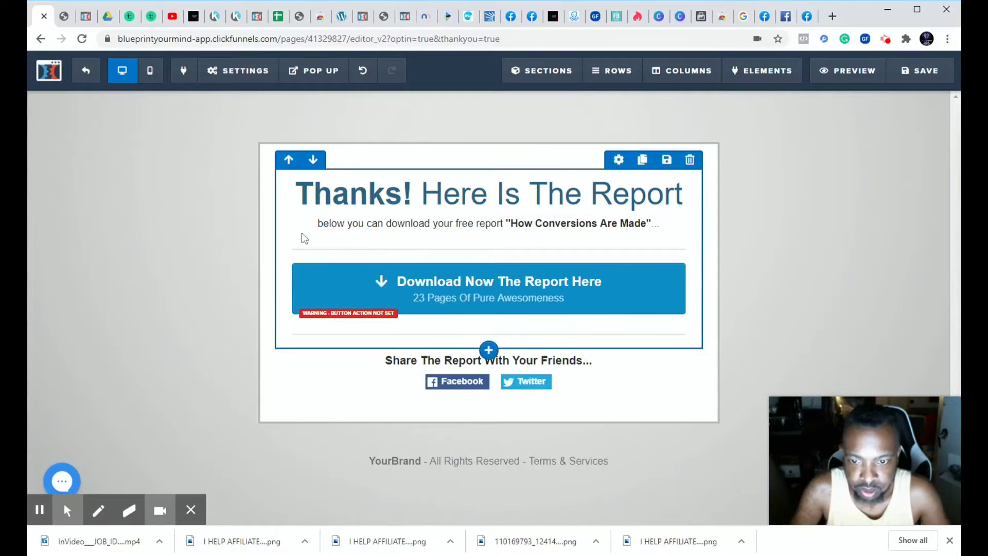
pyautogui.click(329, 227)
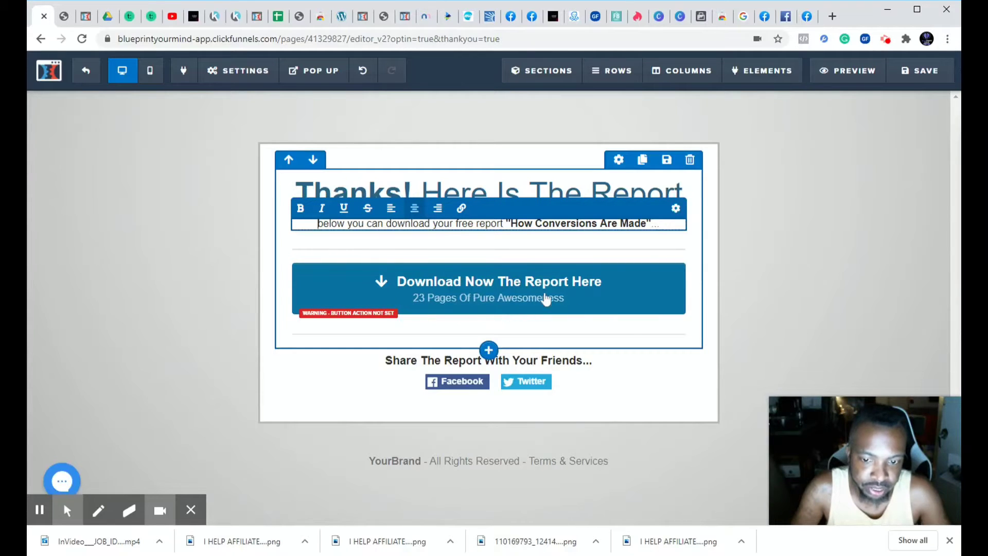
pyautogui.click(385, 350)
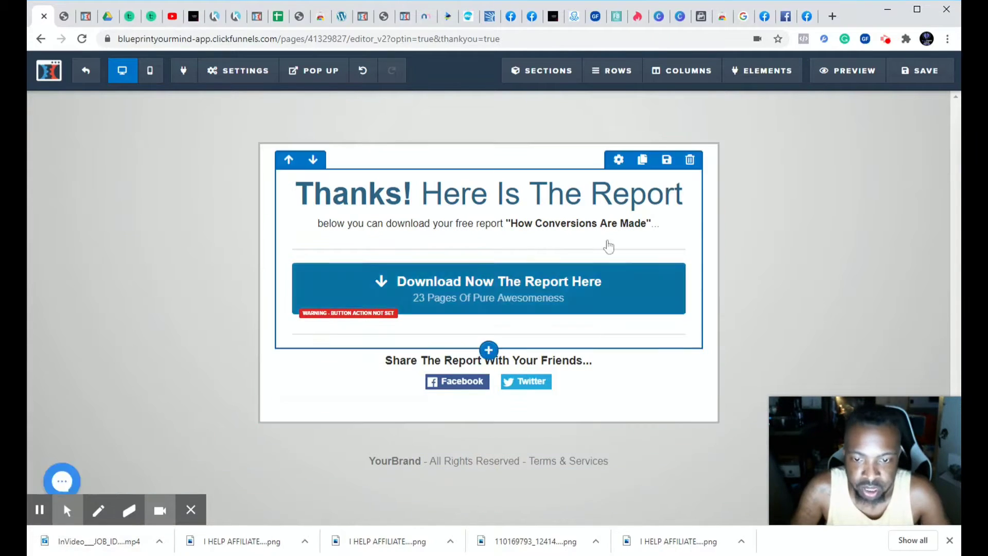
# Replace the word "Report" in the headline with "E-Book" so it reads "Thanks! Here Is The E-Book".
pyautogui.click(487, 193)
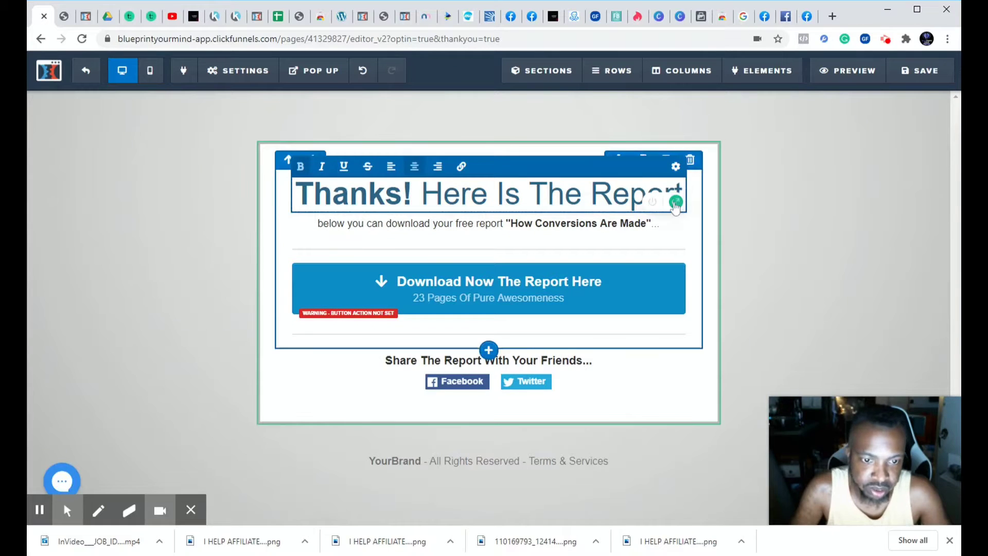
pyautogui.click(641, 194)
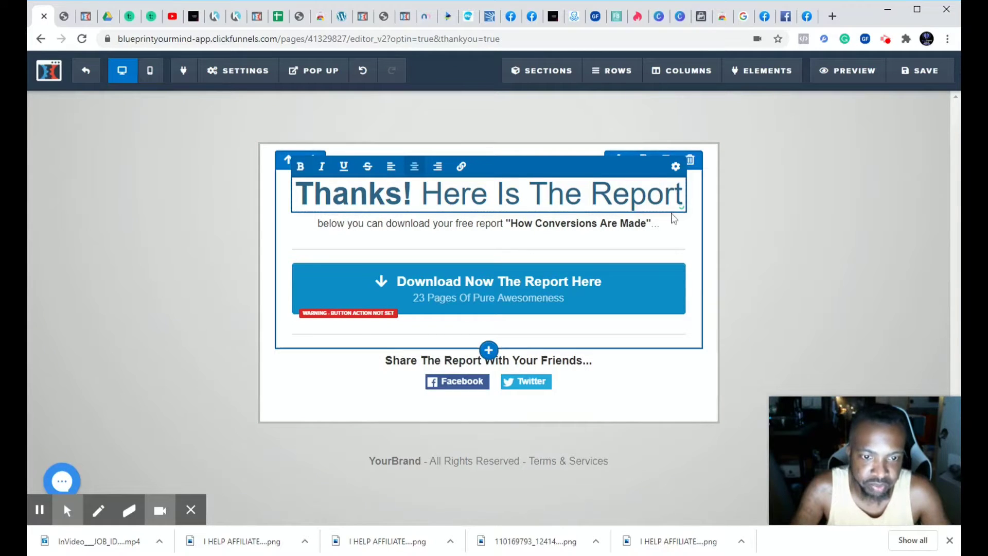
pyautogui.click(683, 194)
pyautogui.press('BackSpace')
pyautogui.press('BackSpace')
pyautogui.press('BackSpace')
pyautogui.press('BackSpace')
pyautogui.press('BackSpace')
pyautogui.press('BackSpace')
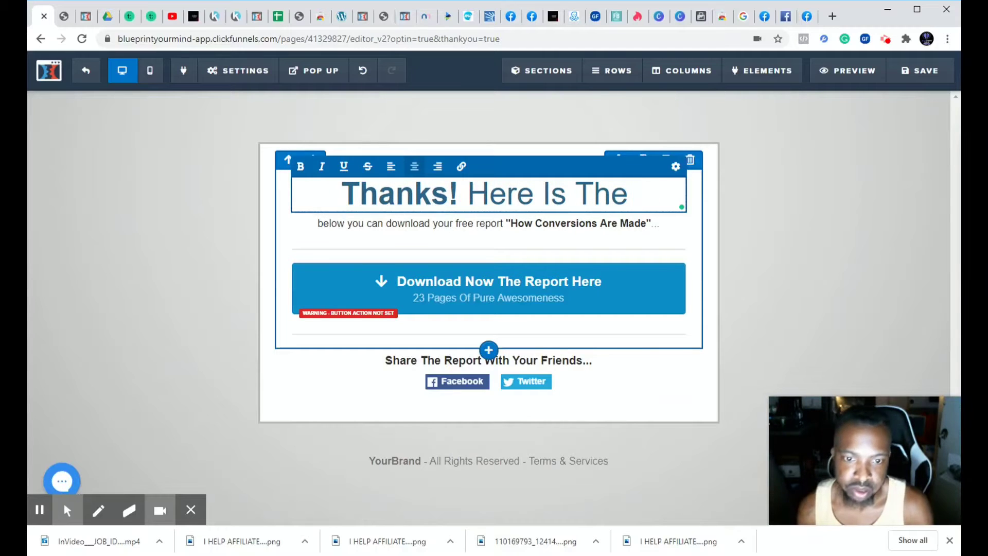
pyautogui.write('E')
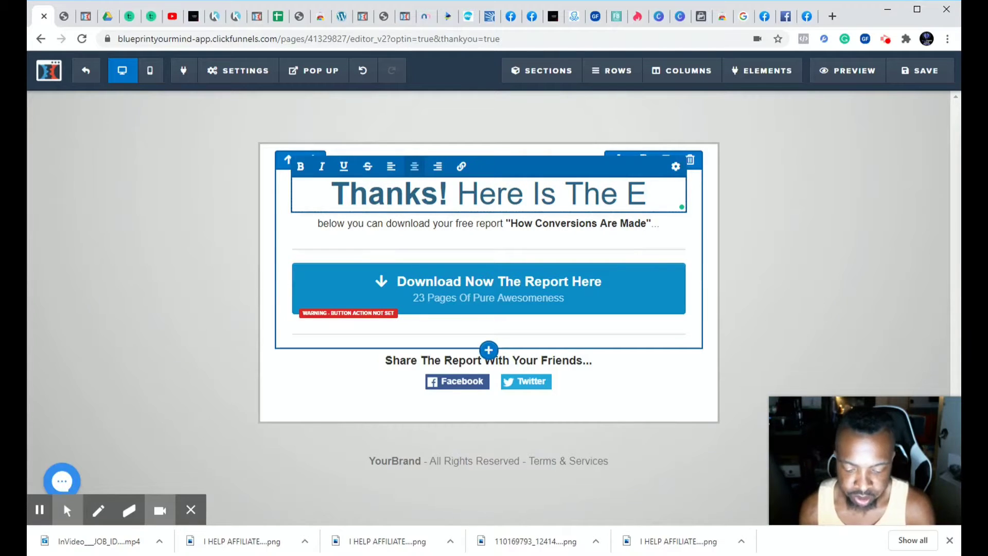
pyautogui.write('-Bo')
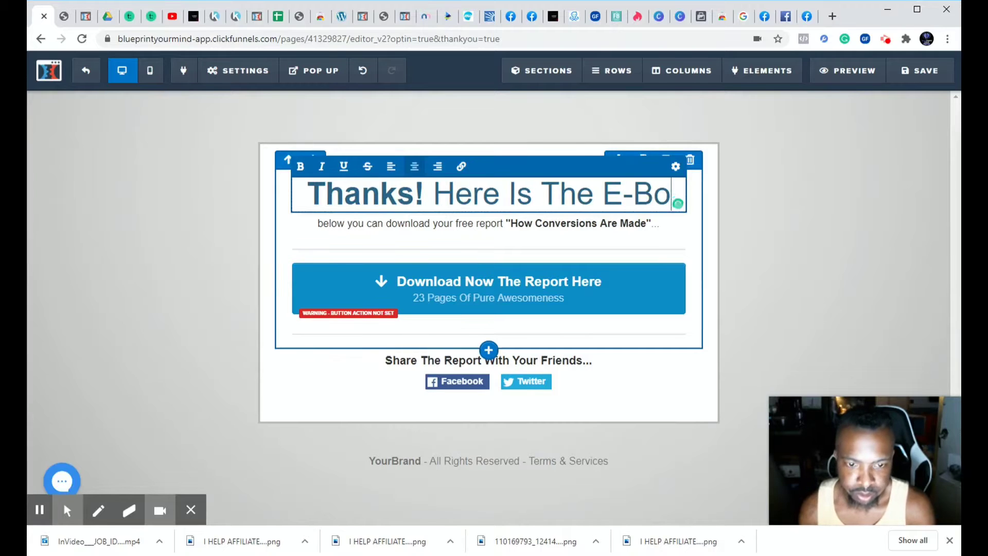
pyautogui.write('ok')
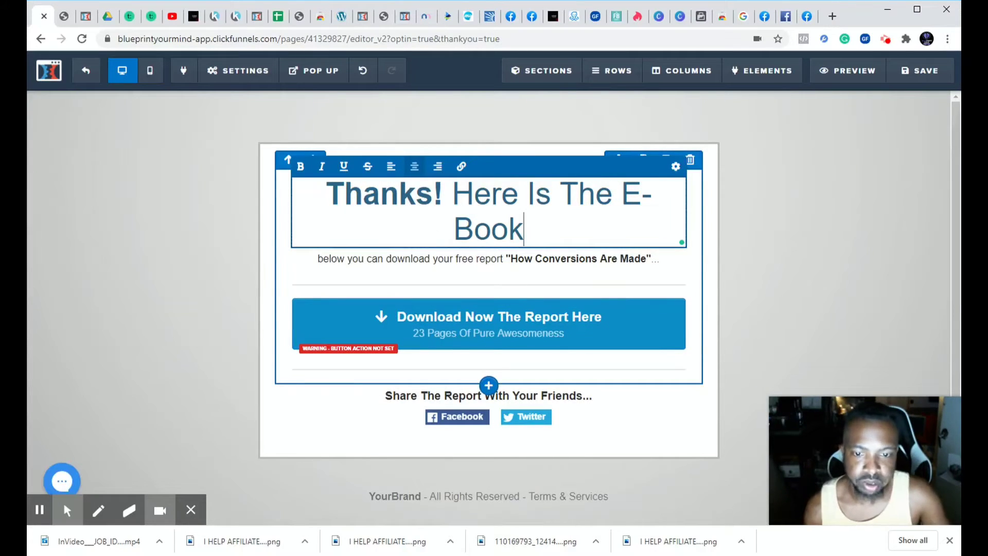
# Reduce the headline's font size slightly so that its text fits on a single line.
pyautogui.click(674, 167)
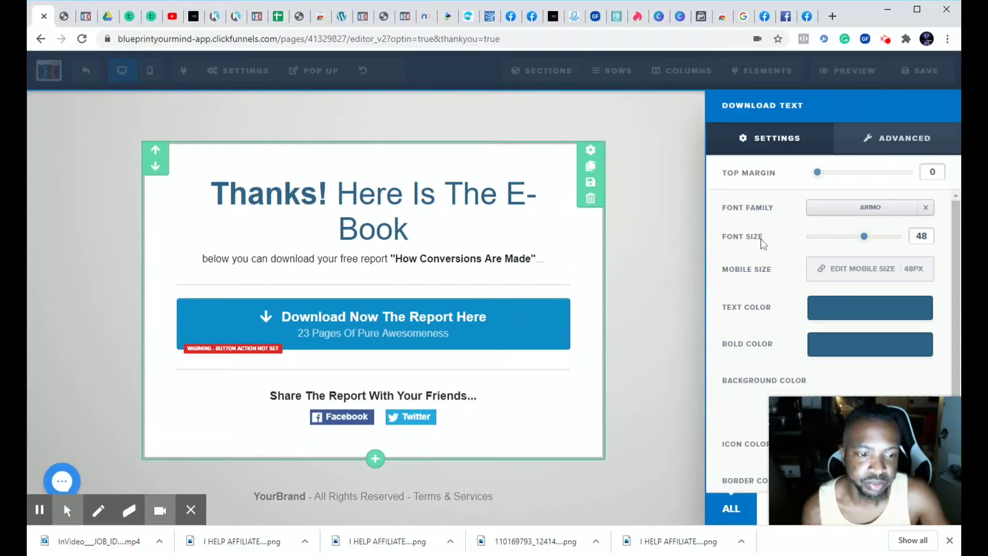
pyautogui.moveTo(863, 236); pyautogui.dragTo(858, 236)
pyautogui.click(574, 249)
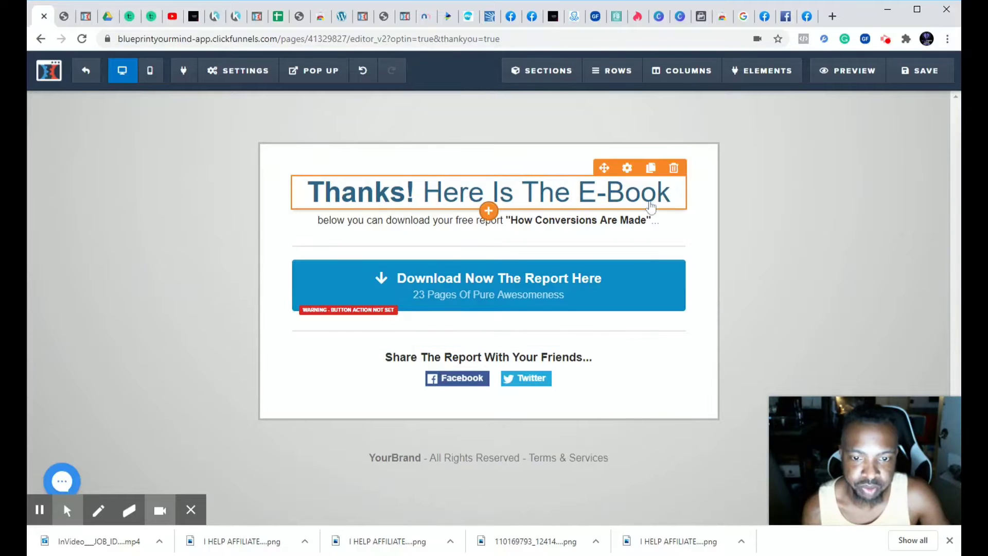
# Try a line break after "Thanks!" in the headline, and put the text back on one line.
pyautogui.click(423, 194)
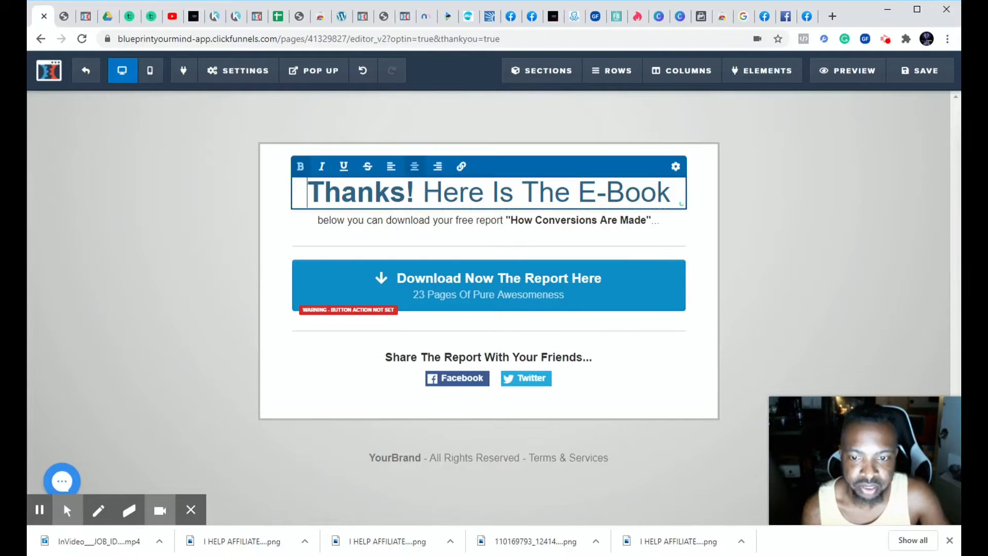
pyautogui.click(421, 193)
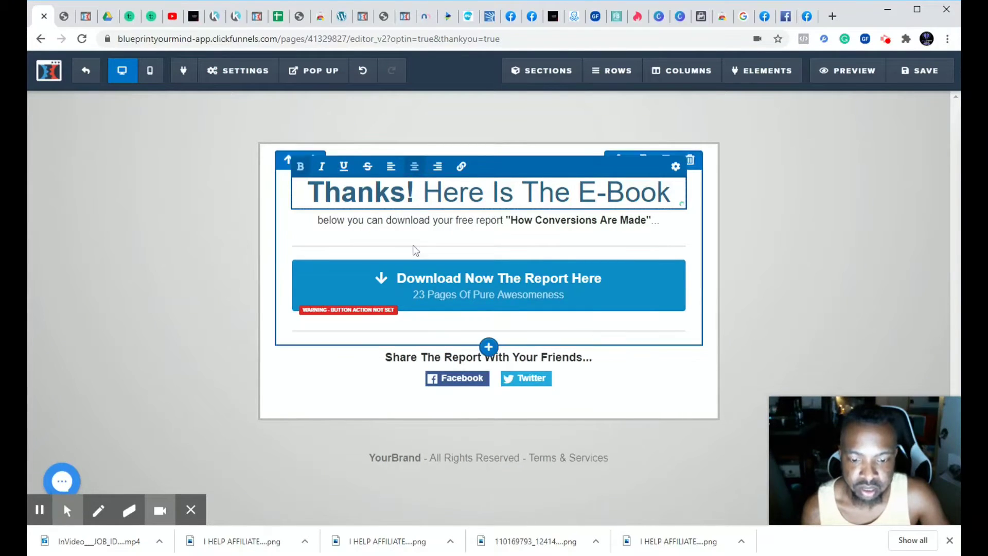
pyautogui.press('Return')
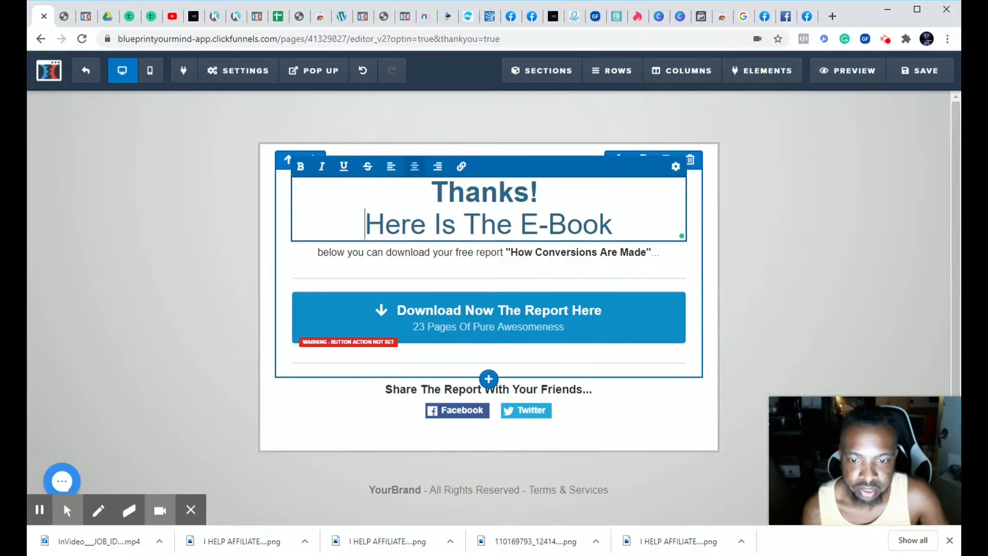
pyautogui.press('BackSpace')
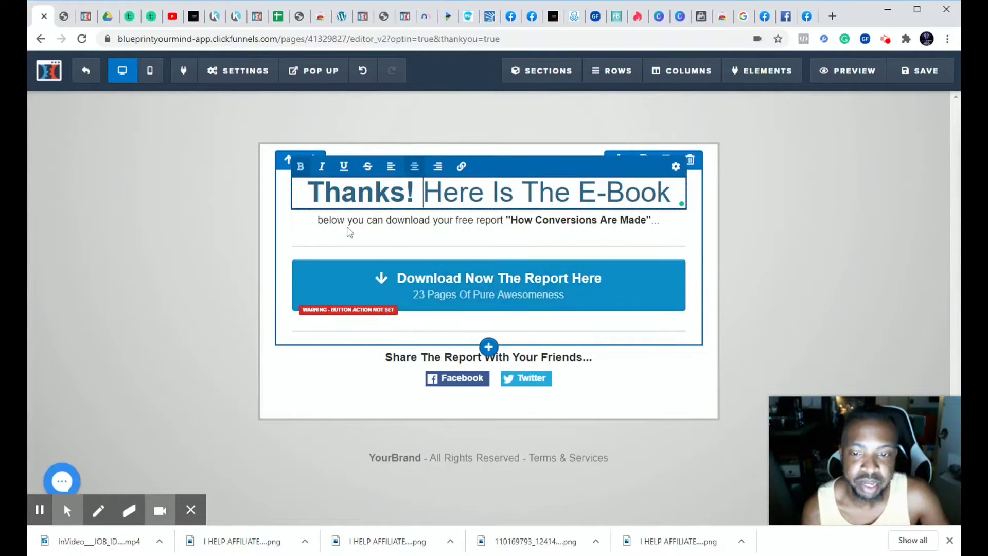
# Review the headline, the sub-headline with the report title, and the download button's settings on the thank-you page.
pyautogui.moveTo(307, 191); pyautogui.dragTo(668, 203)
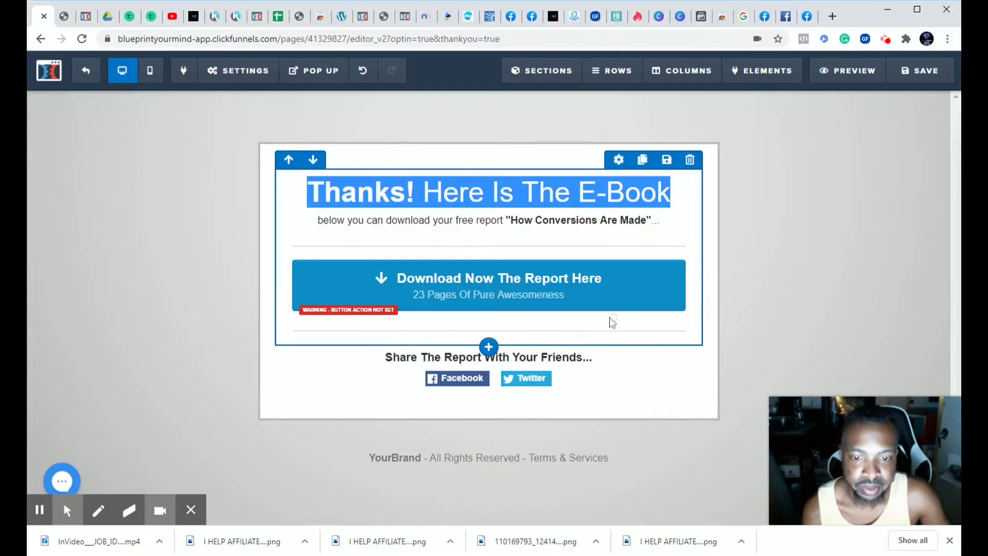
pyautogui.click(332, 231)
pyautogui.moveTo(309, 225); pyautogui.dragTo(635, 289)
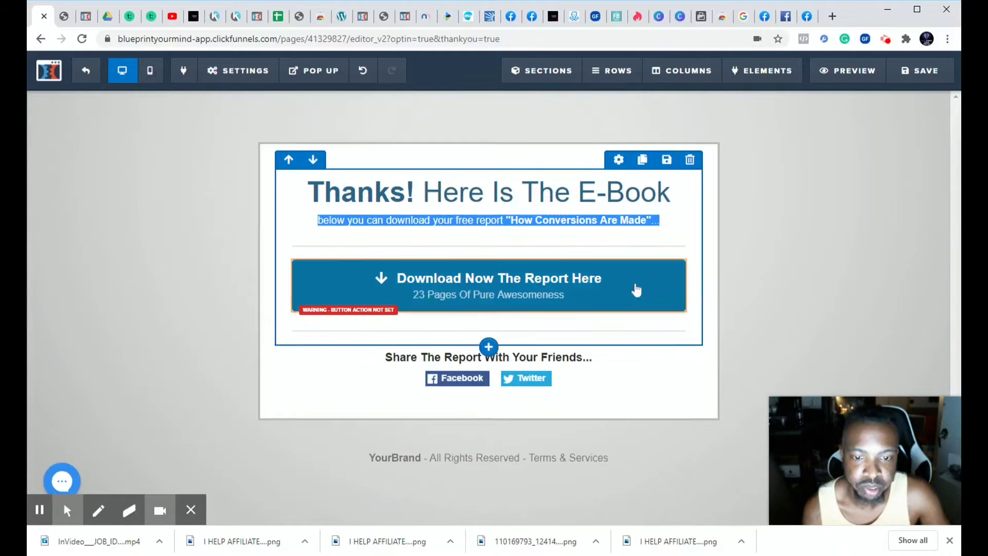
pyautogui.click(374, 281)
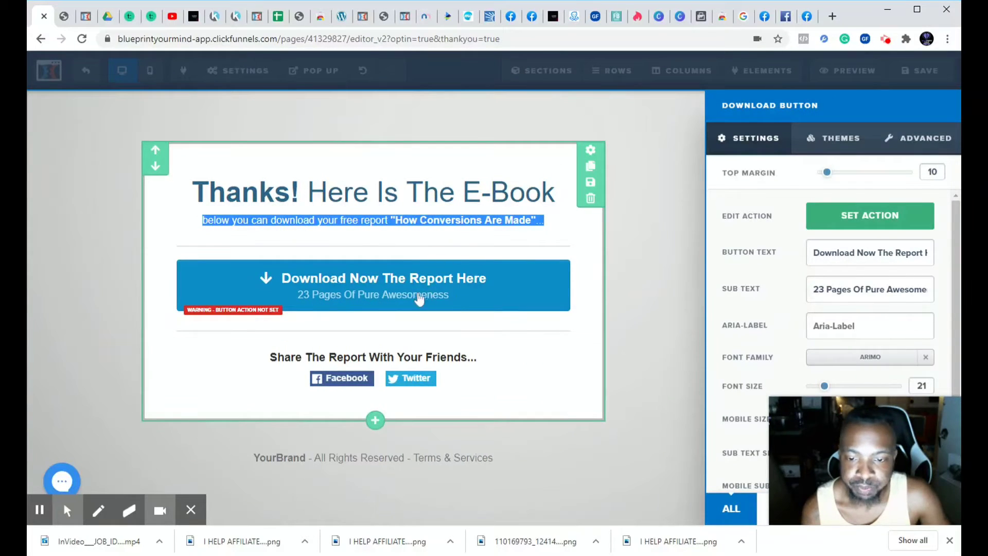
pyautogui.click(247, 206)
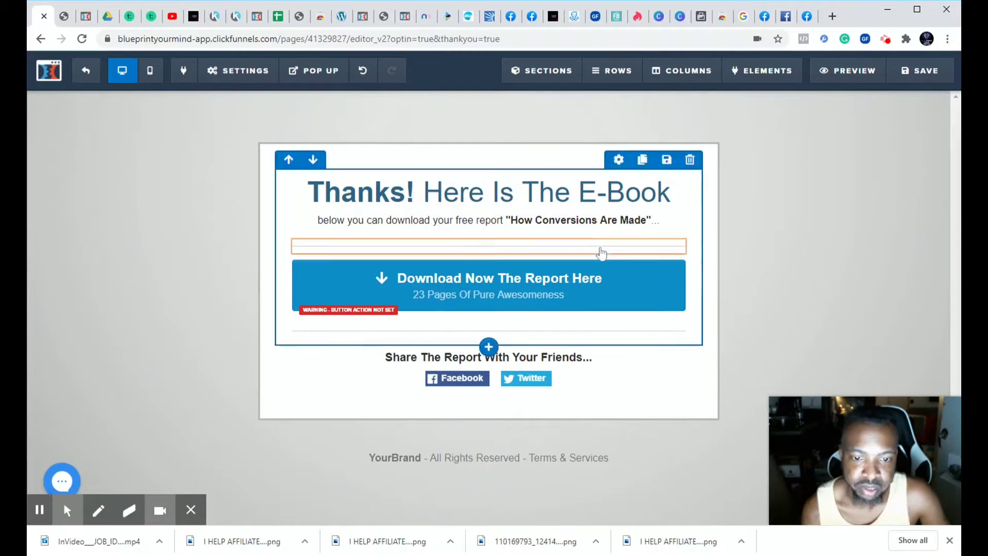
pyautogui.click(390, 222)
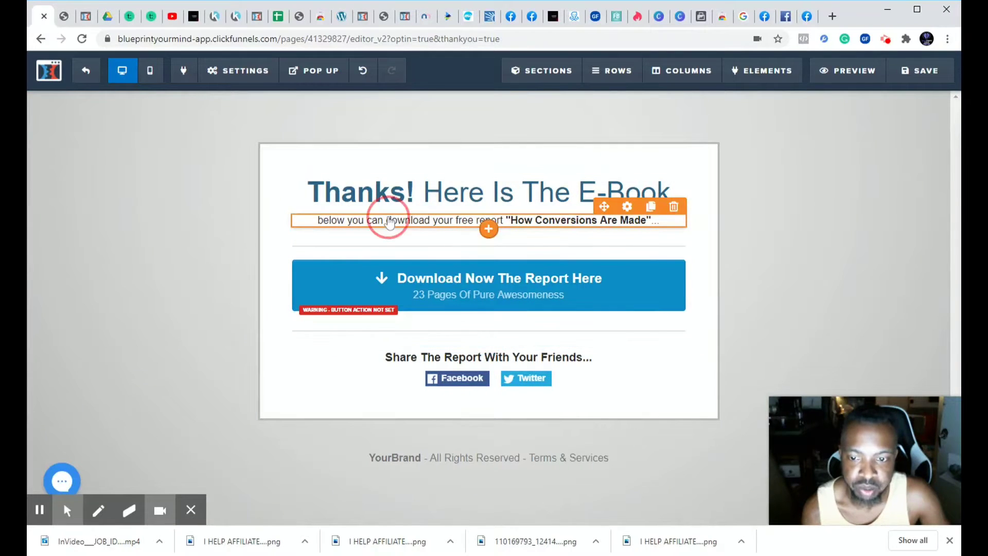
pyautogui.moveTo(659, 222); pyautogui.dragTo(509, 221)
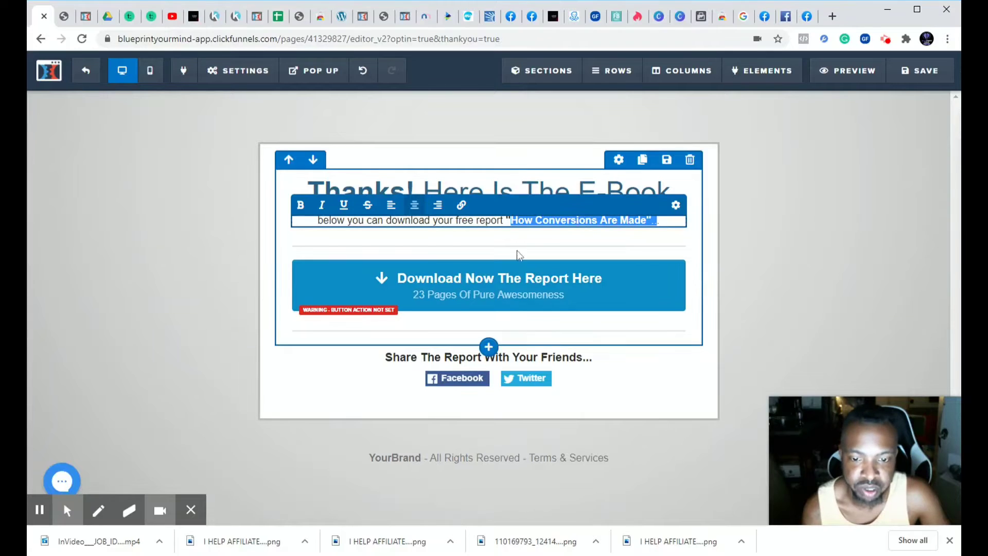
pyautogui.click(437, 273)
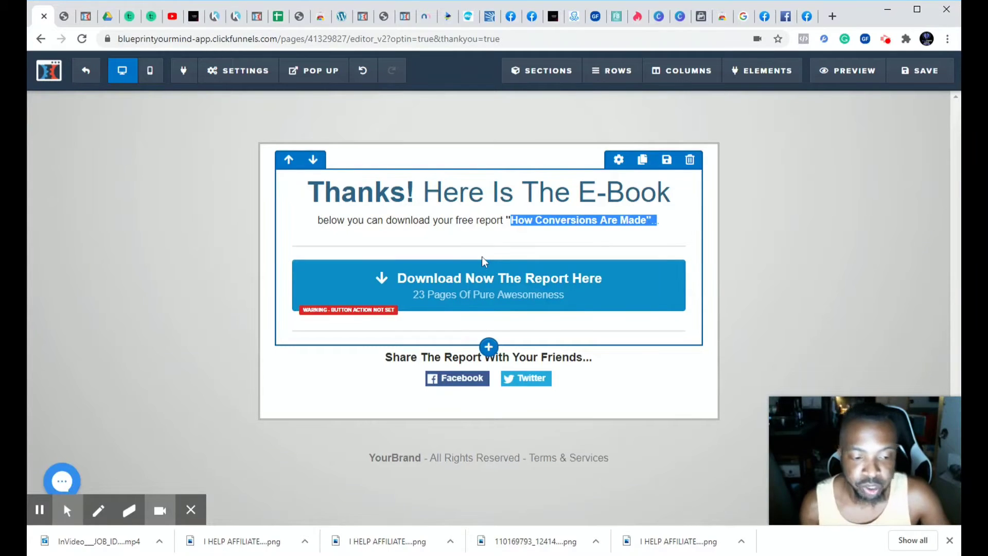
# Open the action options of the "Download Now The Report Here" button.
pyautogui.moveTo(660, 302)
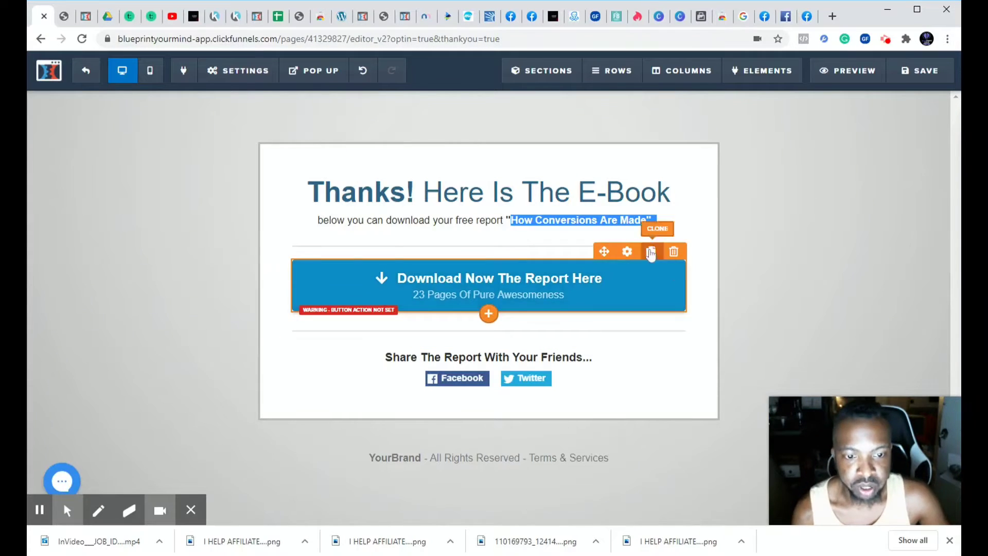
pyautogui.moveTo(514, 313)
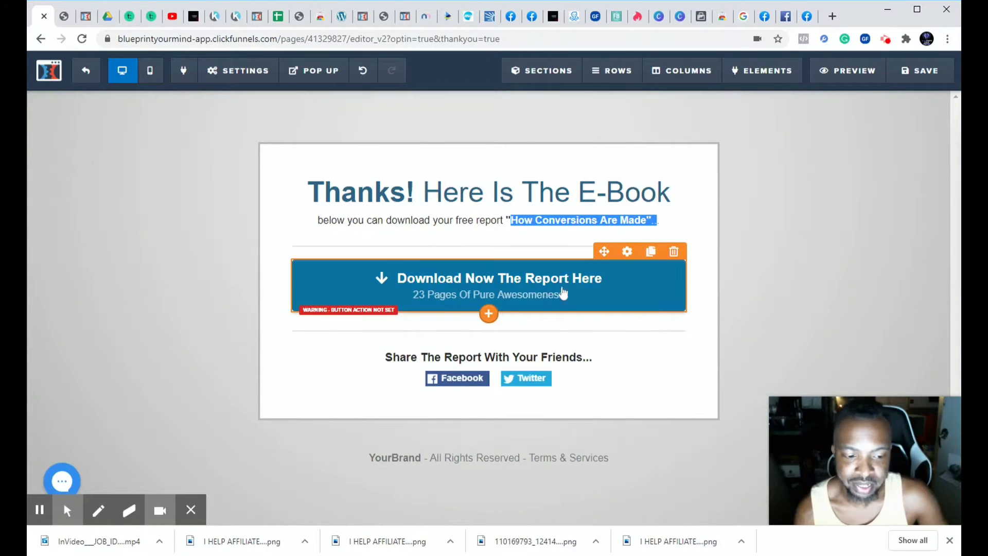
pyautogui.click(628, 254)
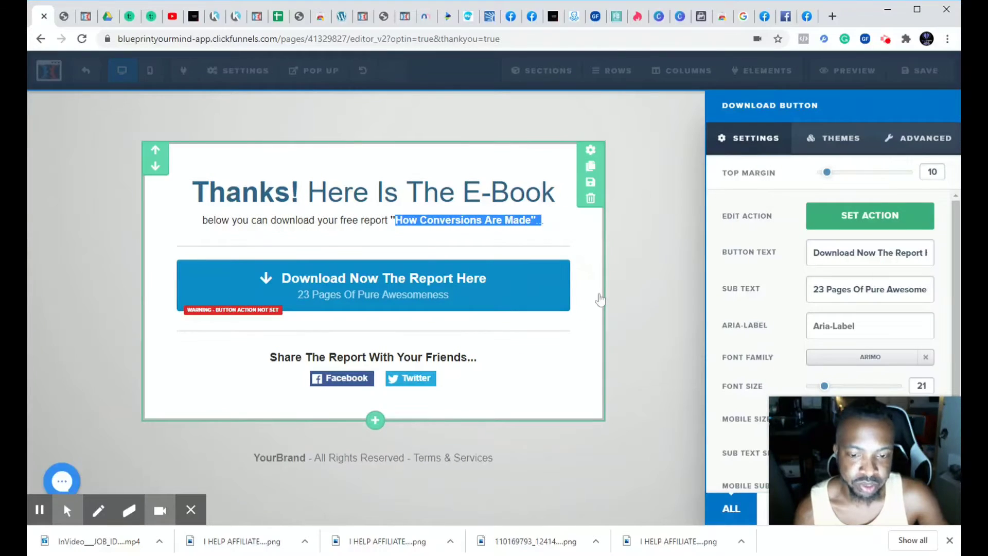
pyautogui.click(731, 232)
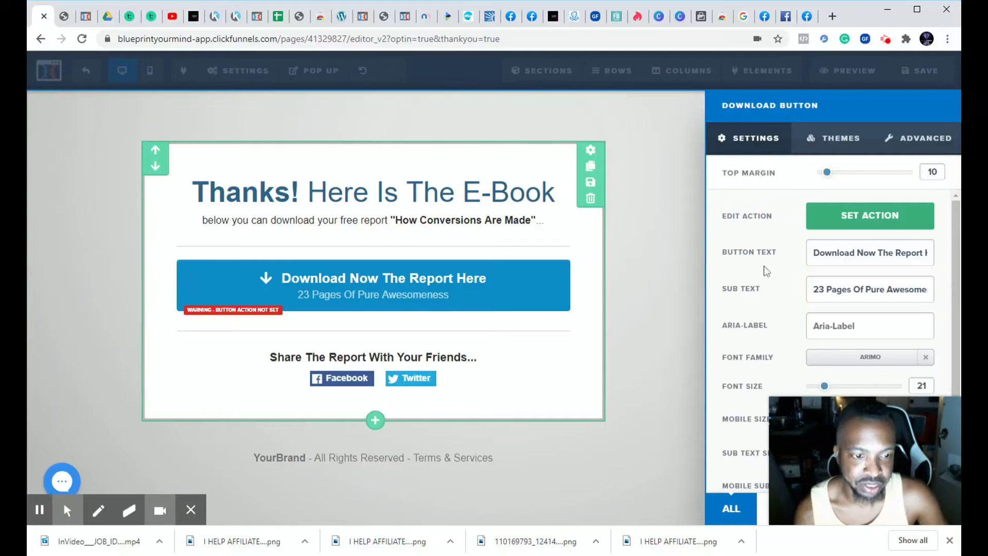
pyautogui.click(864, 228)
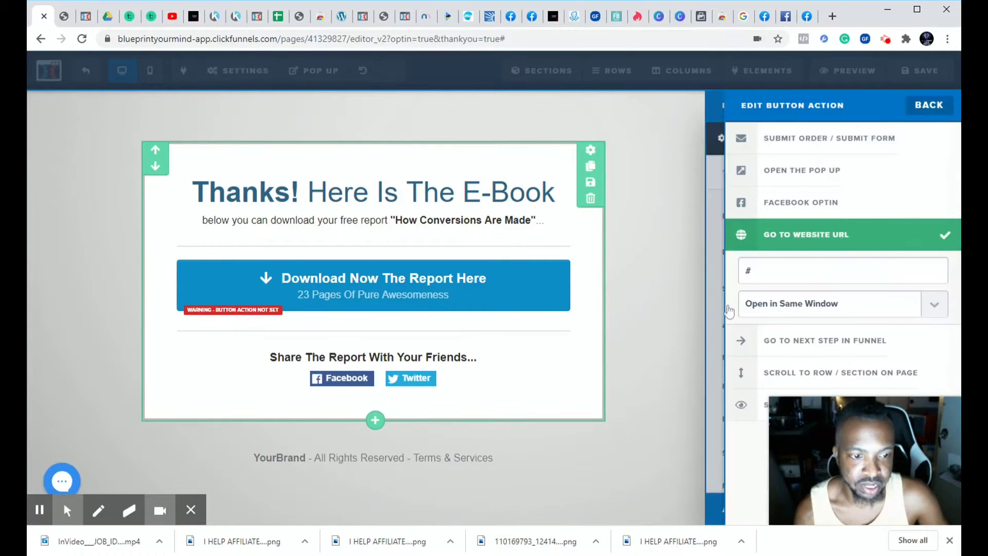
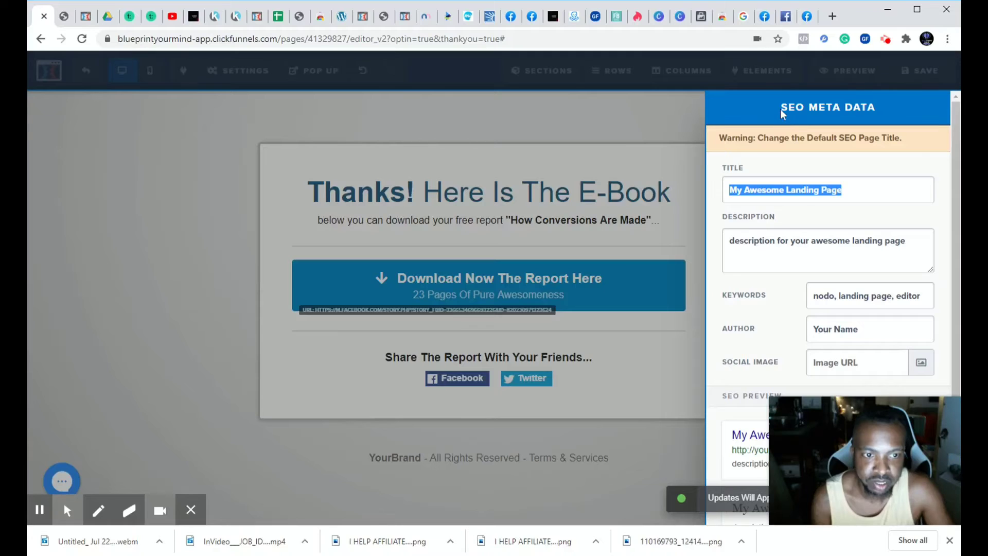
# Examine the title, description, keywords and author entries in the page's SEO metadata.
pyautogui.click(780, 109)
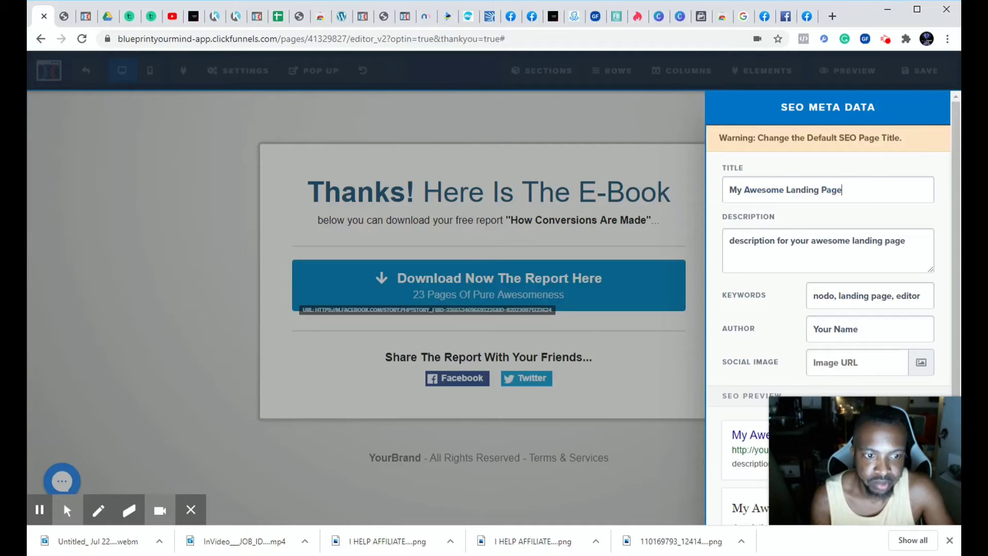
pyautogui.moveTo(838, 190); pyautogui.dragTo(701, 211)
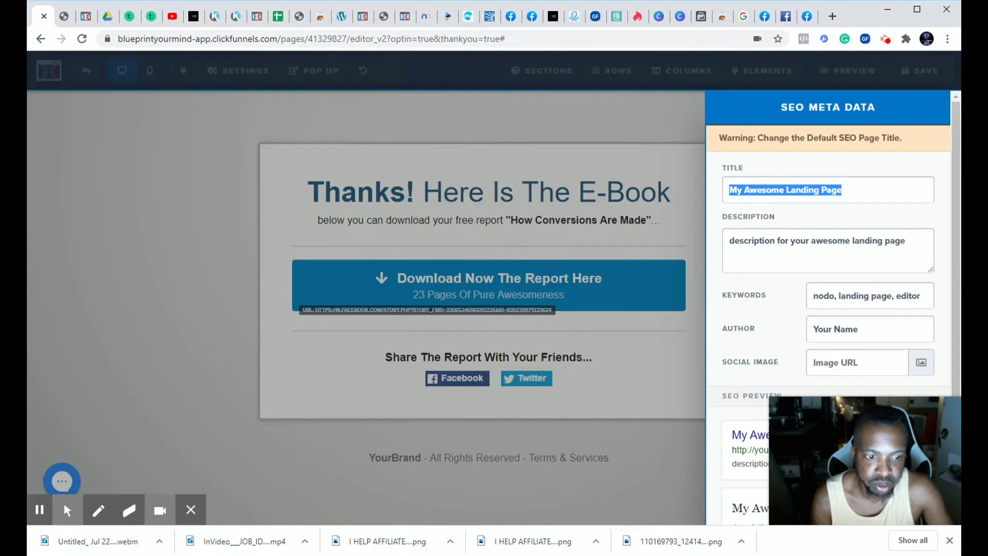
pyautogui.moveTo(906, 240); pyautogui.dragTo(697, 245)
pyautogui.moveTo(924, 295); pyautogui.dragTo(806, 304)
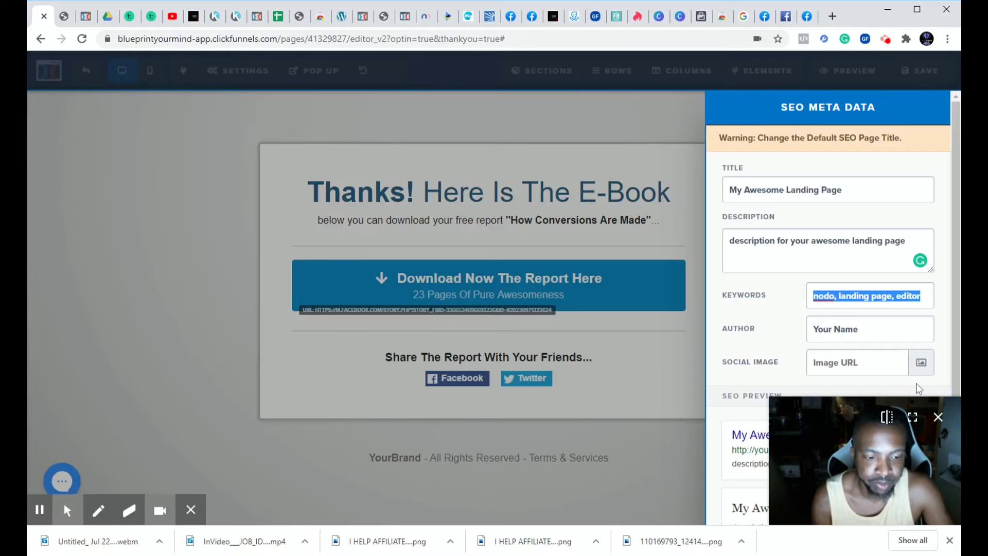
pyautogui.moveTo(875, 328); pyautogui.dragTo(791, 340)
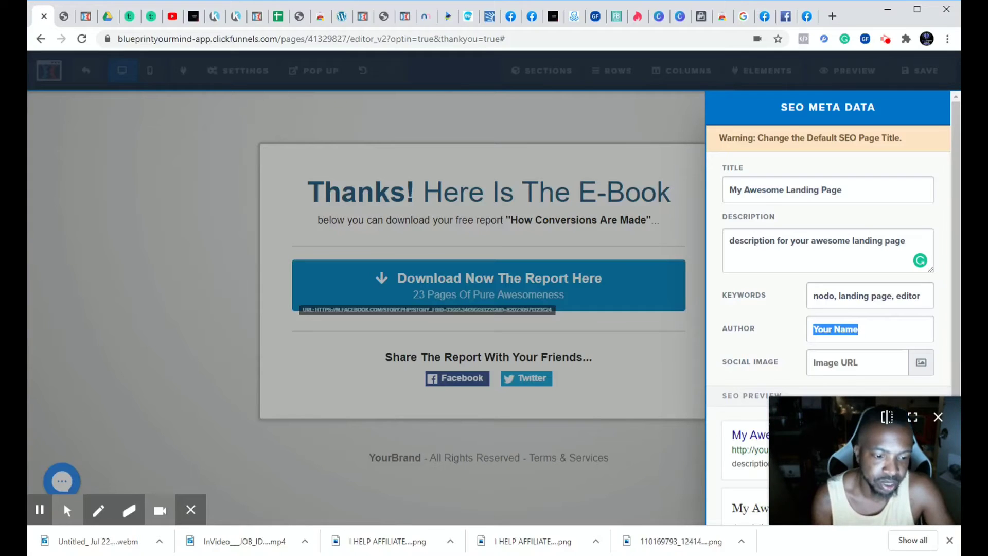
# Close the SEO metadata and review the share URL, Twitter title and Twitter username settings of the social share buttons.
pyautogui.click(672, 386)
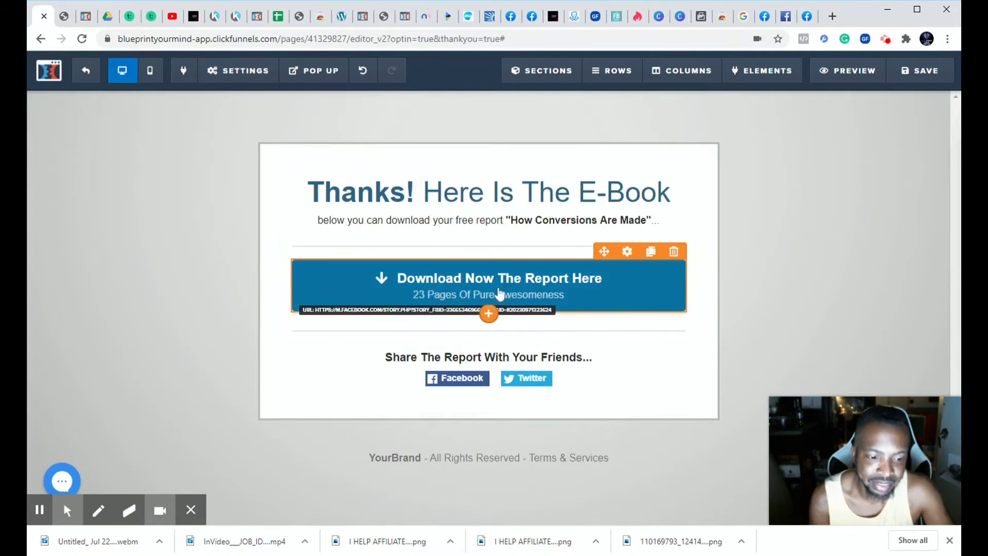
pyautogui.click(382, 364)
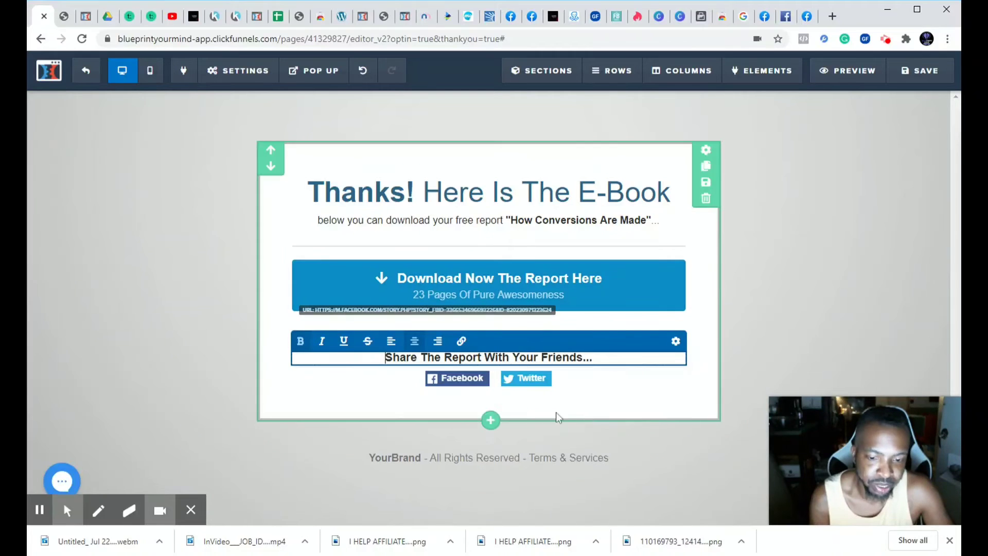
pyautogui.click(504, 386)
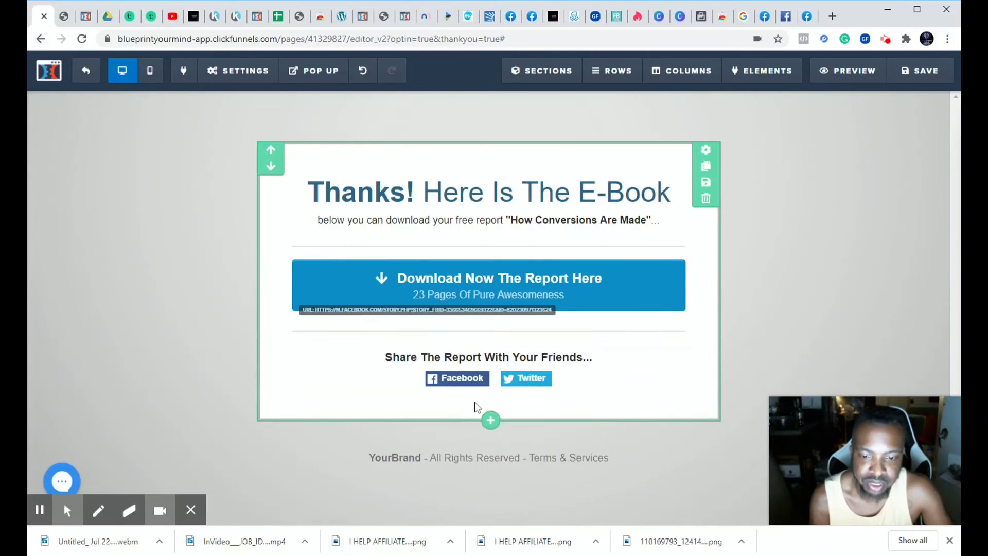
pyautogui.click(435, 387)
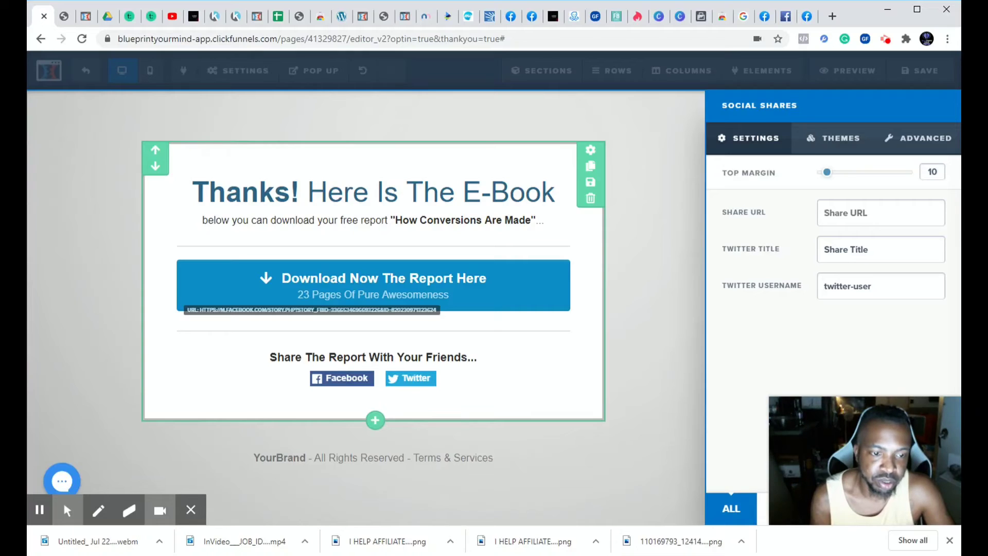
pyautogui.click(778, 216)
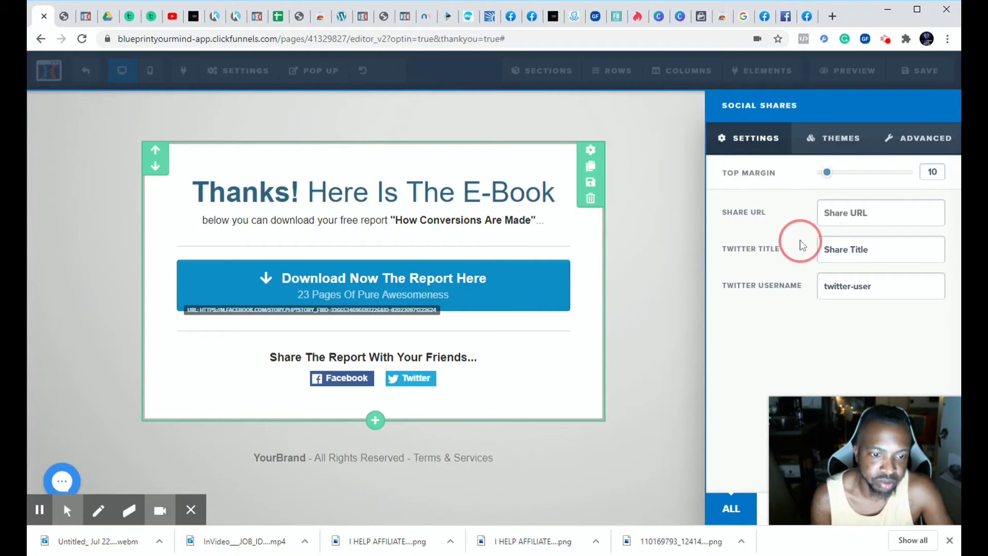
pyautogui.click(442, 384)
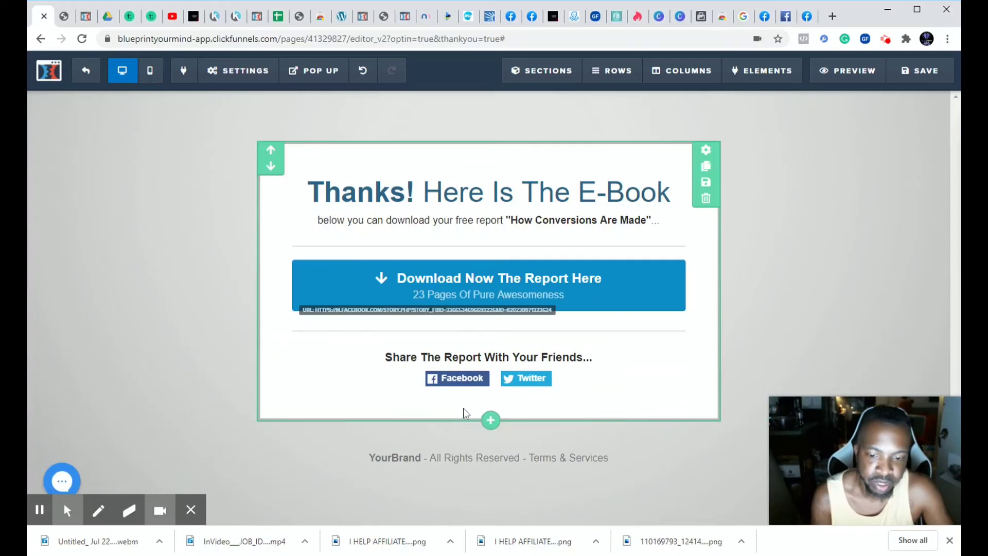
# Replace the brand name "YourBrand" in the page footer with "Funnel Guy LLC".
pyautogui.click(393, 452)
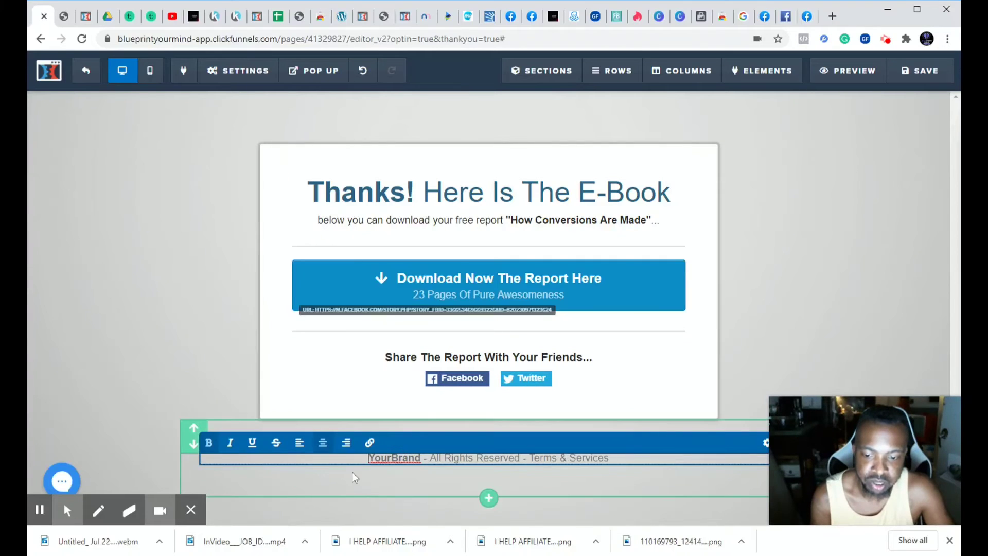
pyautogui.moveTo(412, 469); pyautogui.dragTo(436, 483)
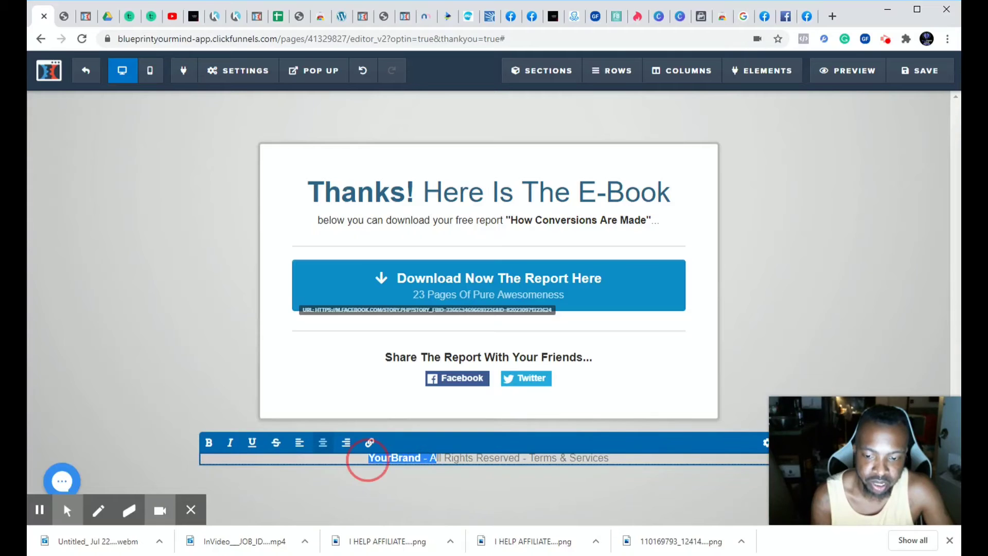
pyautogui.doubleClick(418, 458)
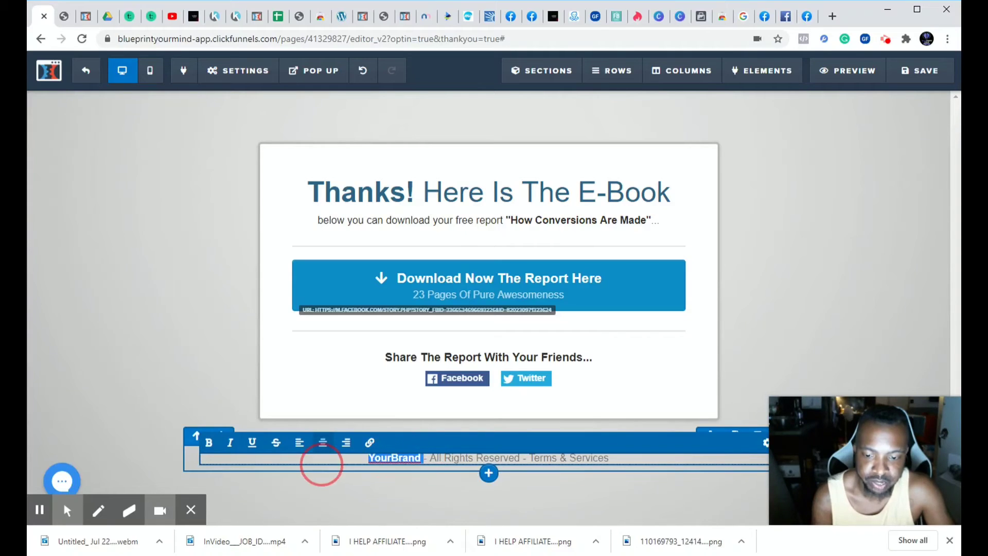
pyautogui.write('Funn')
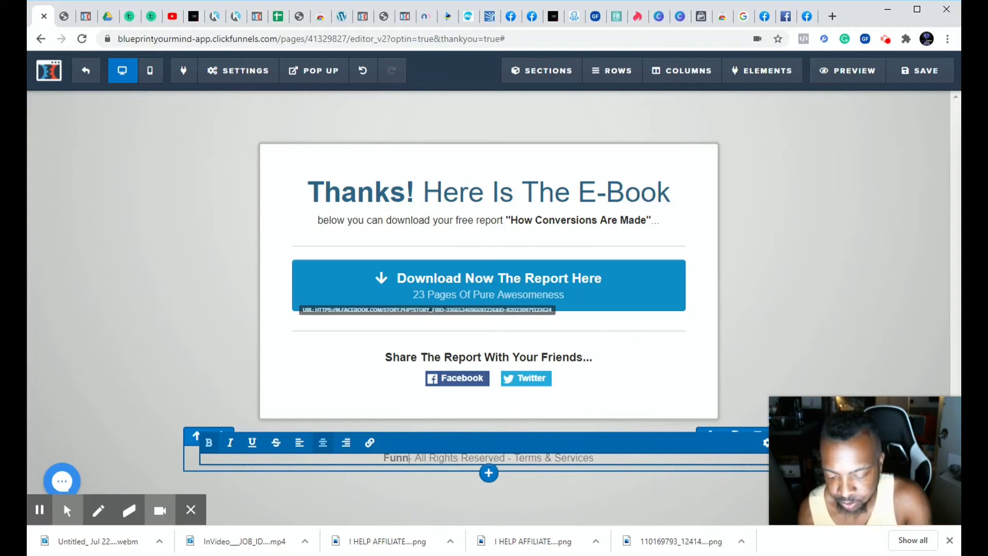
pyautogui.write('el Guy')
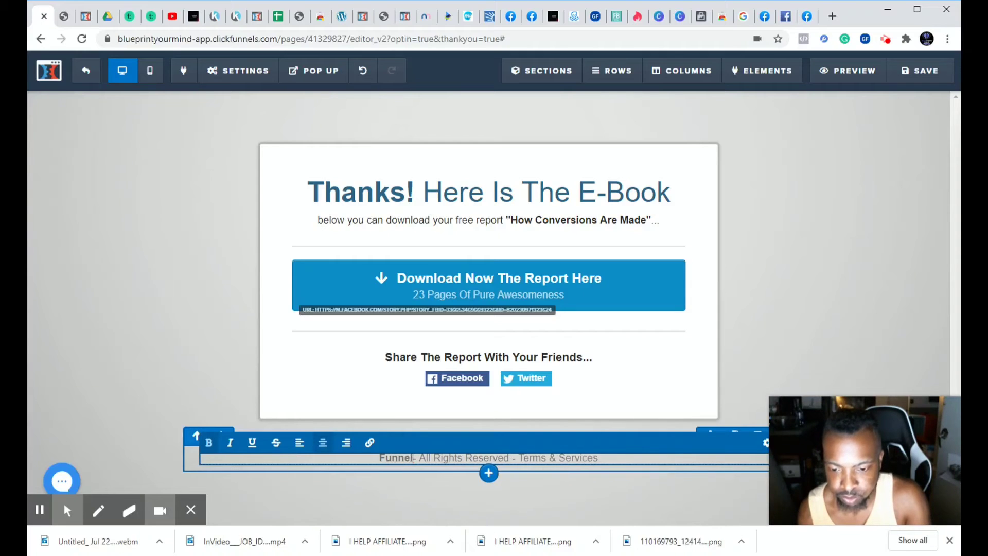
pyautogui.write(' LLc')
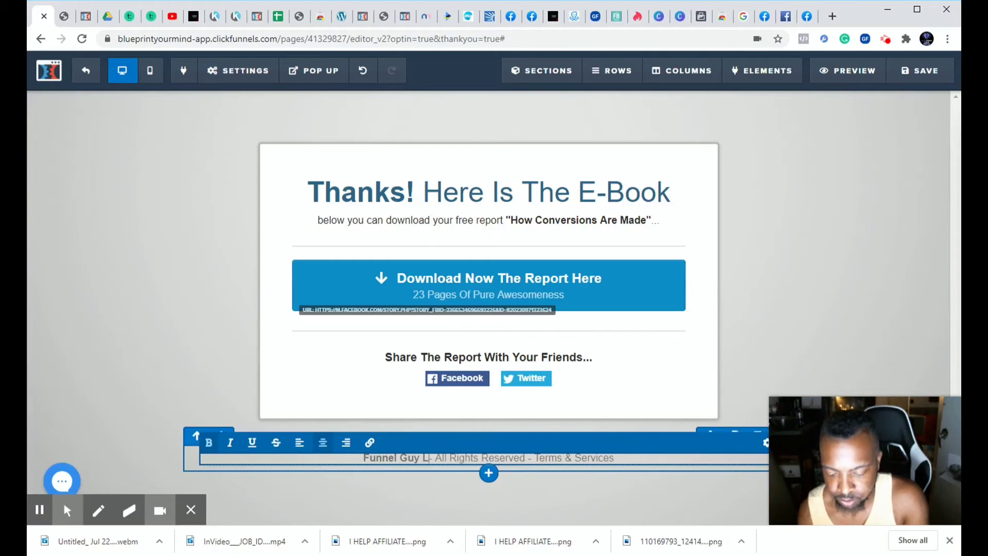
pyautogui.press('BackSpace')
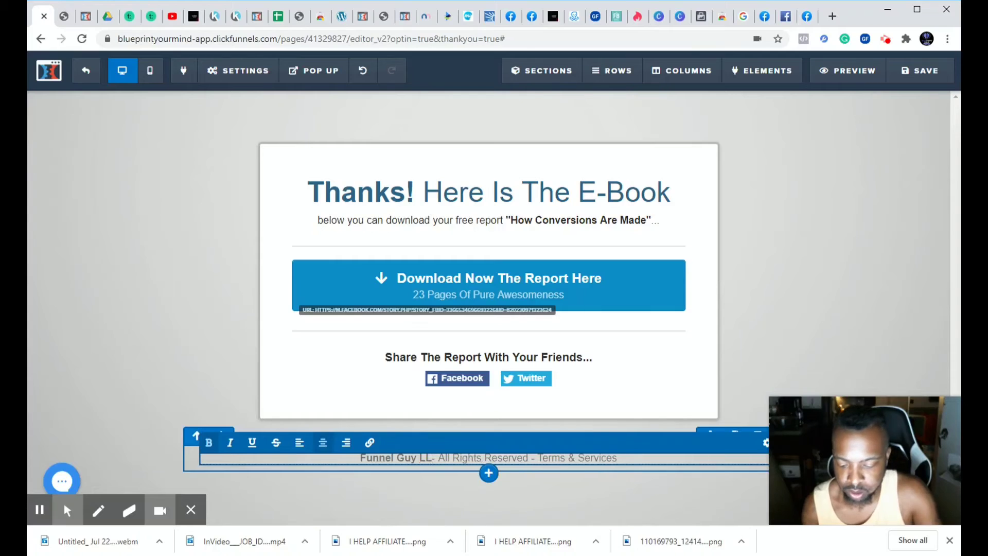
pyautogui.write('C')
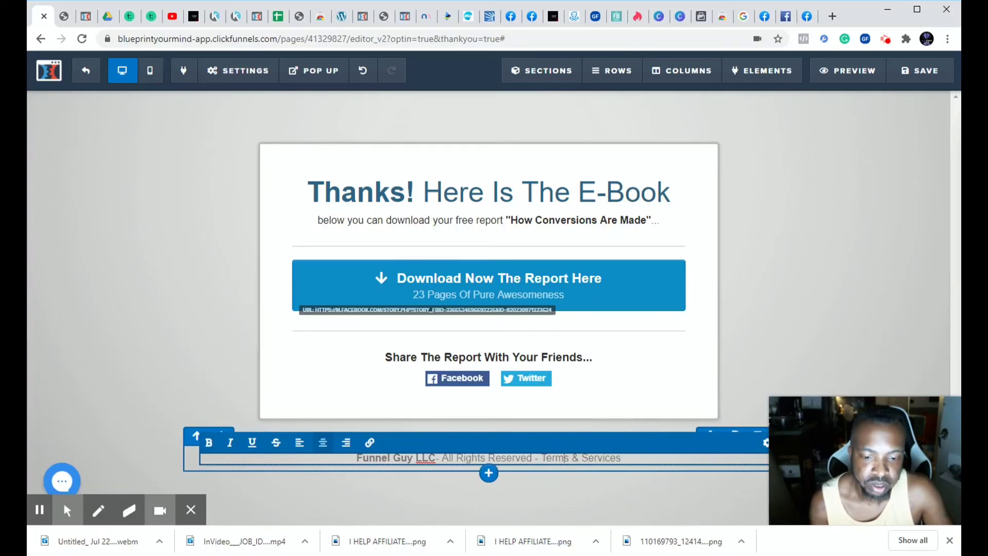
# Turn the footer text "Terms & Services" into a link with the placeholder address "#".
pyautogui.moveTo(638, 457); pyautogui.dragTo(541, 468)
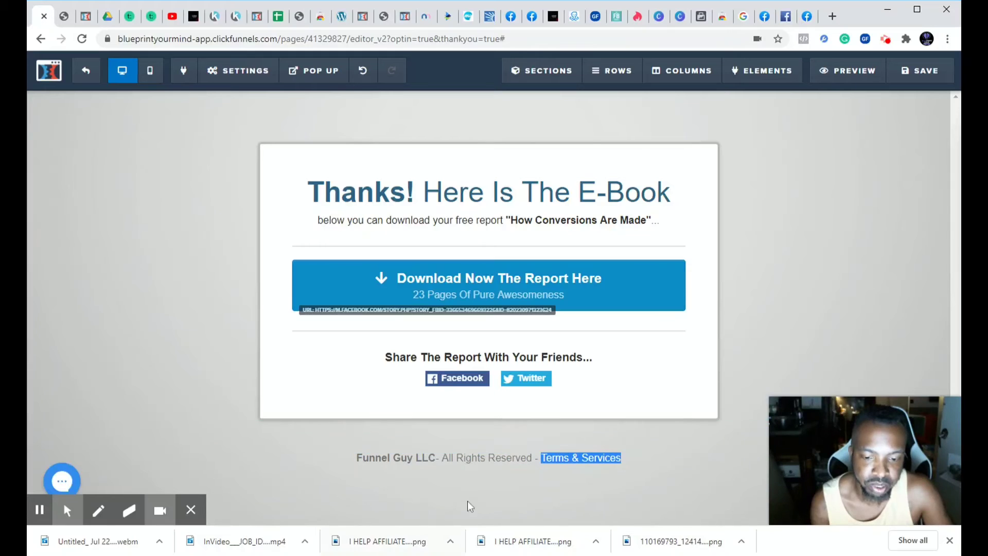
pyautogui.click(533, 468)
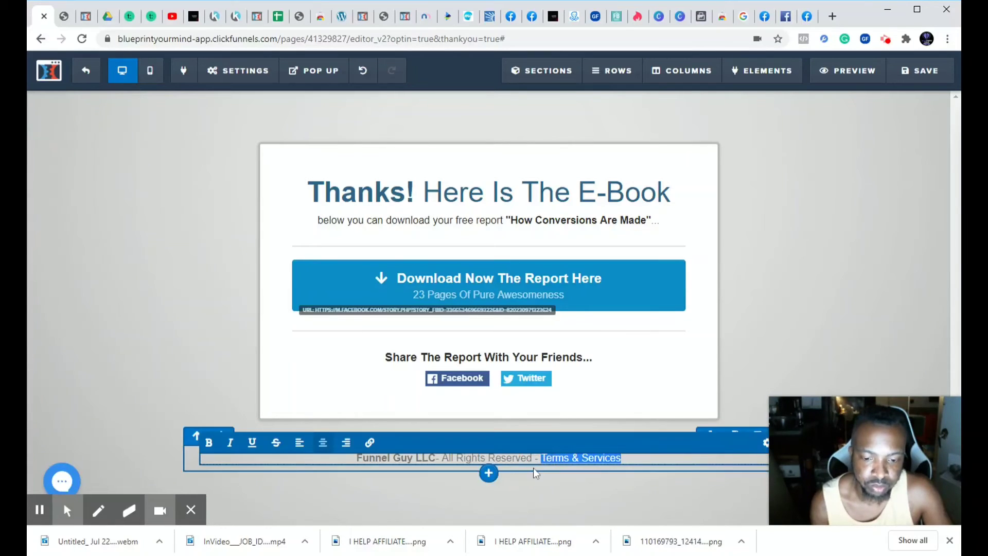
pyautogui.click(369, 443)
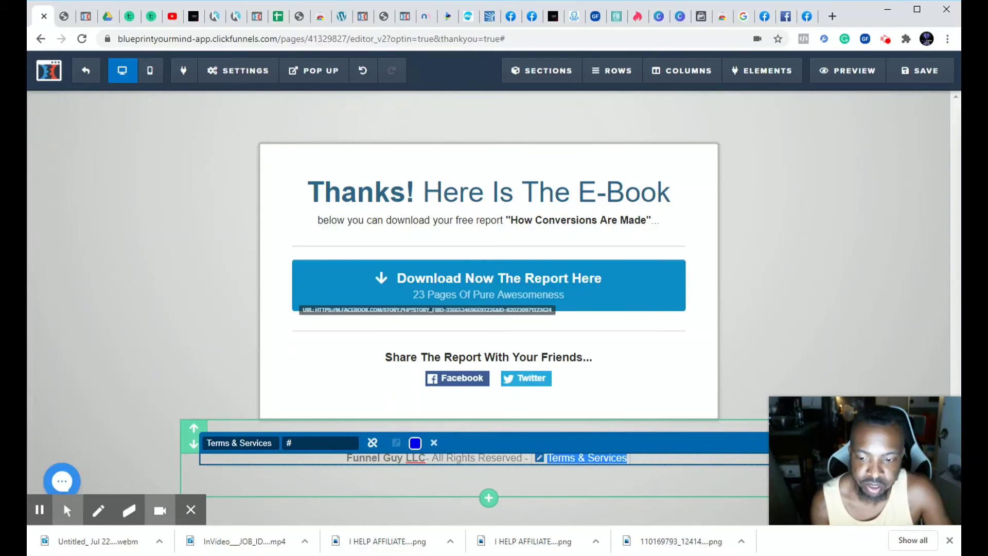
pyautogui.click(289, 443)
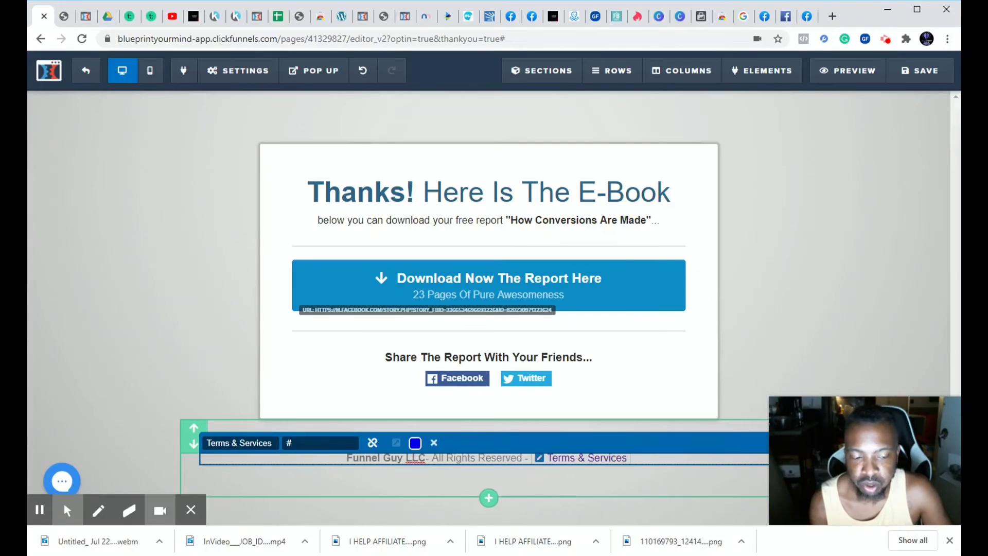
pyautogui.click(310, 443)
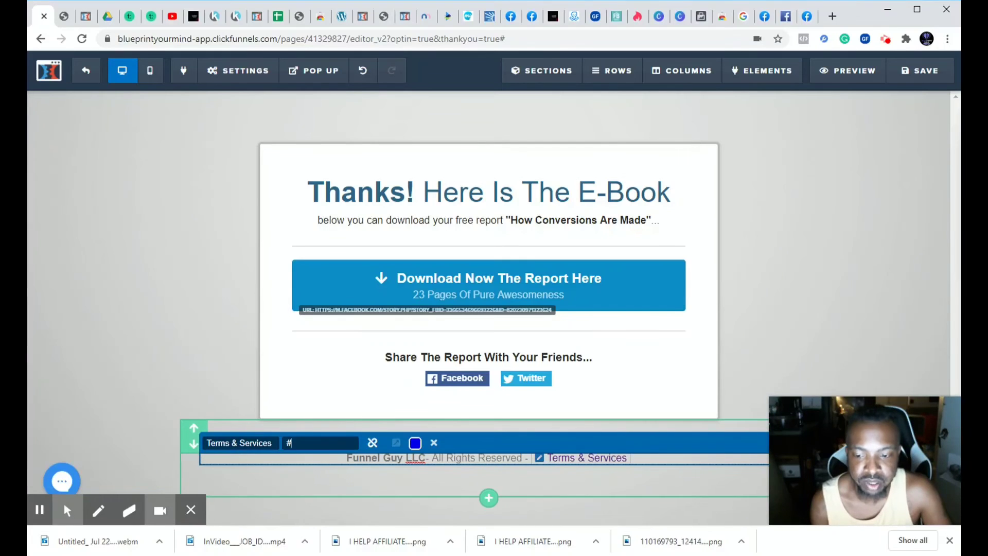
pyautogui.click(184, 399)
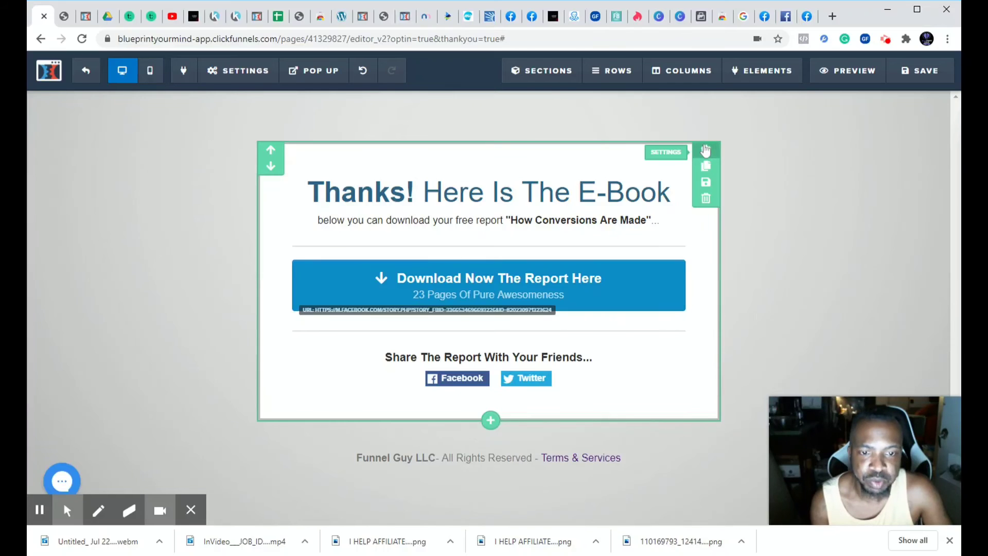
# Try the red-to-purple gradient from the image library as the background image of the thank-you section.
pyautogui.click(705, 151)
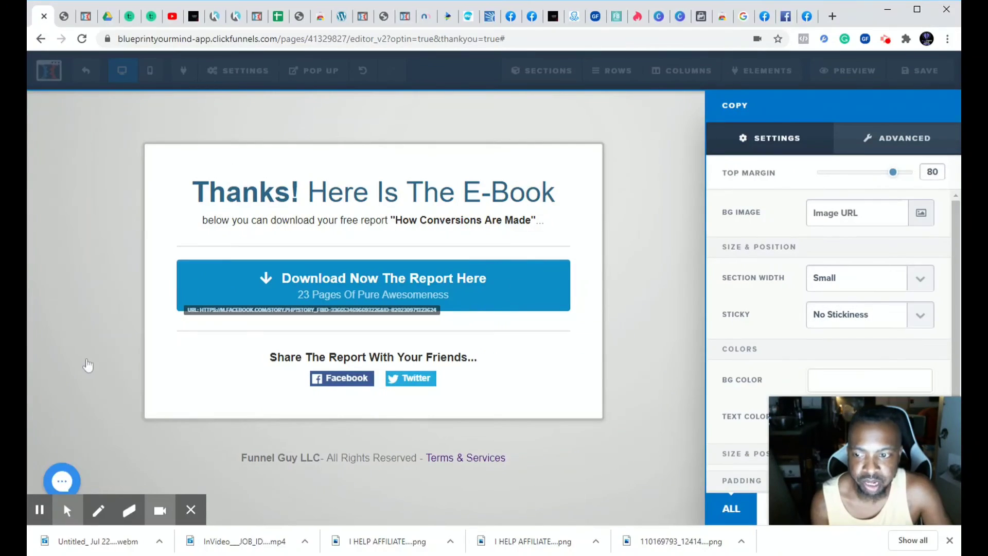
pyautogui.click(921, 213)
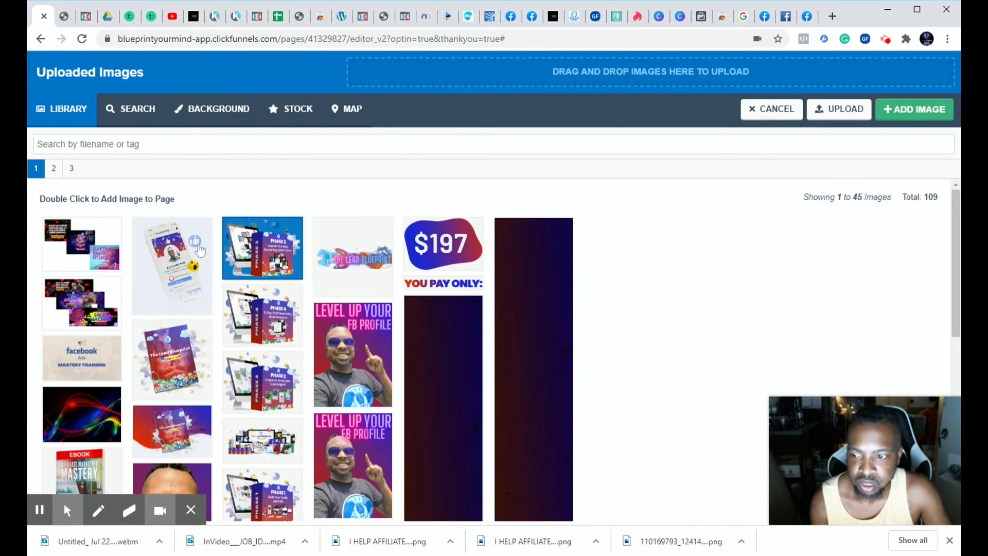
pyautogui.scroll(-5, 432, 261)
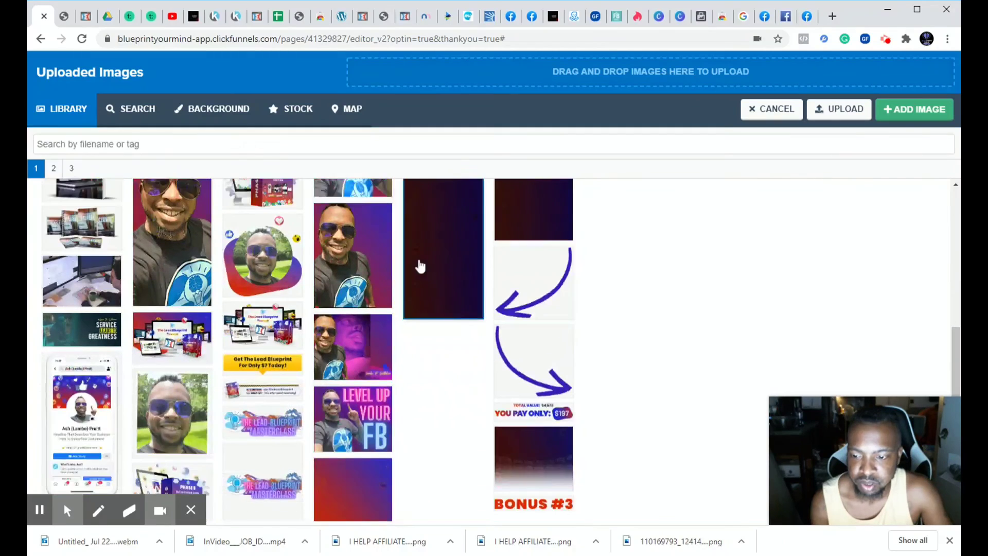
pyautogui.click(353, 408)
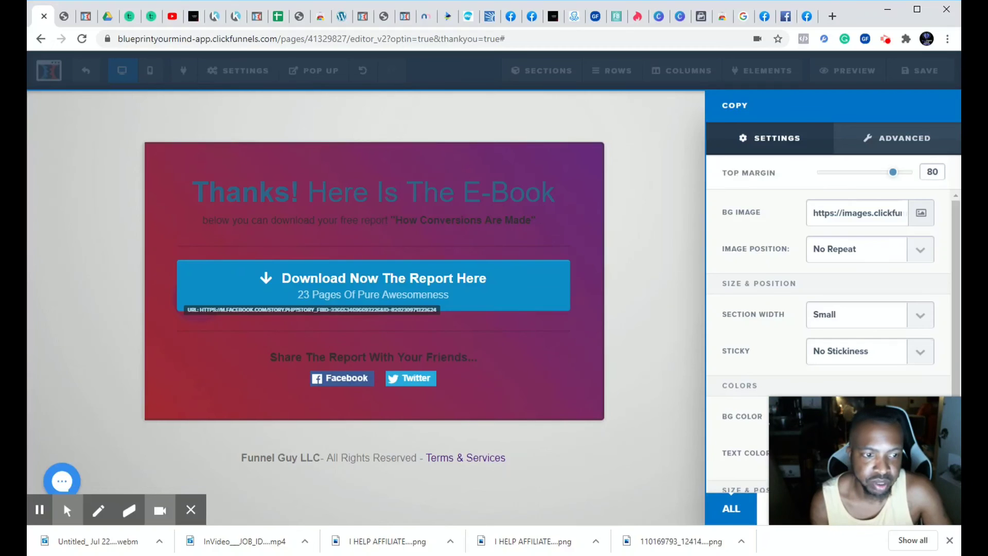
# Set the thank-you section's background to the plain dark navy image on page 2 of the image library.
pyautogui.click(921, 212)
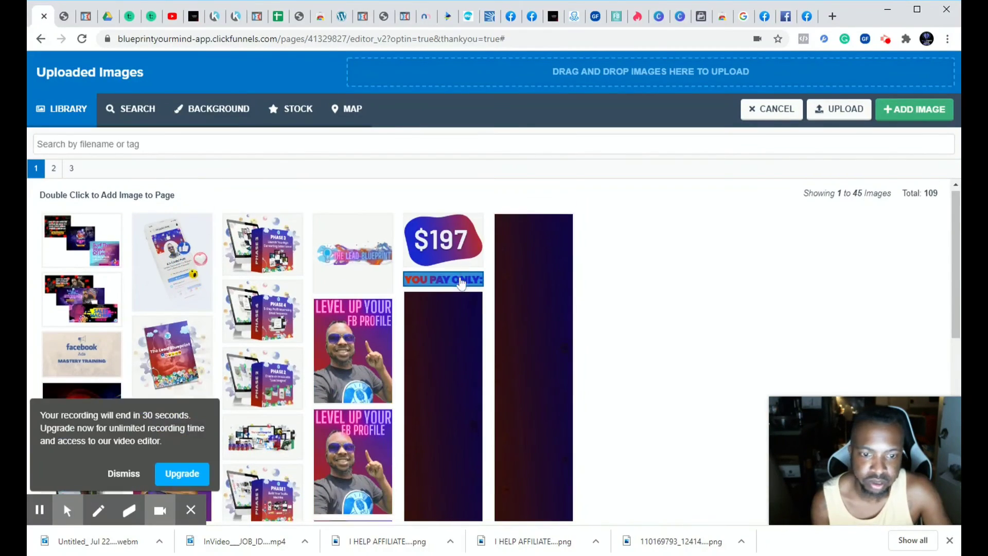
pyautogui.scroll(-8, 461, 283)
pyautogui.click(54, 167)
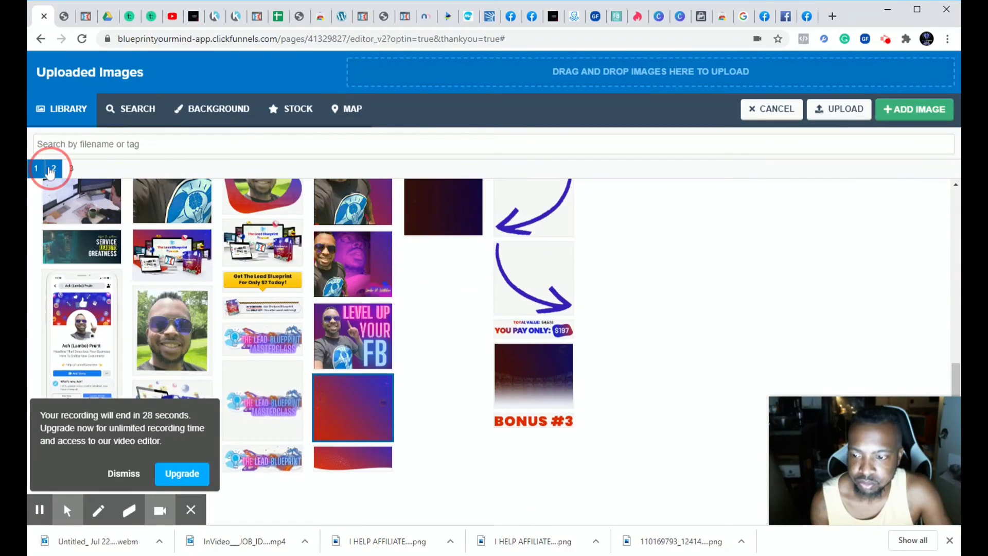
pyautogui.scroll(-1, 386, 319)
pyautogui.scroll(-1, 386, 319)
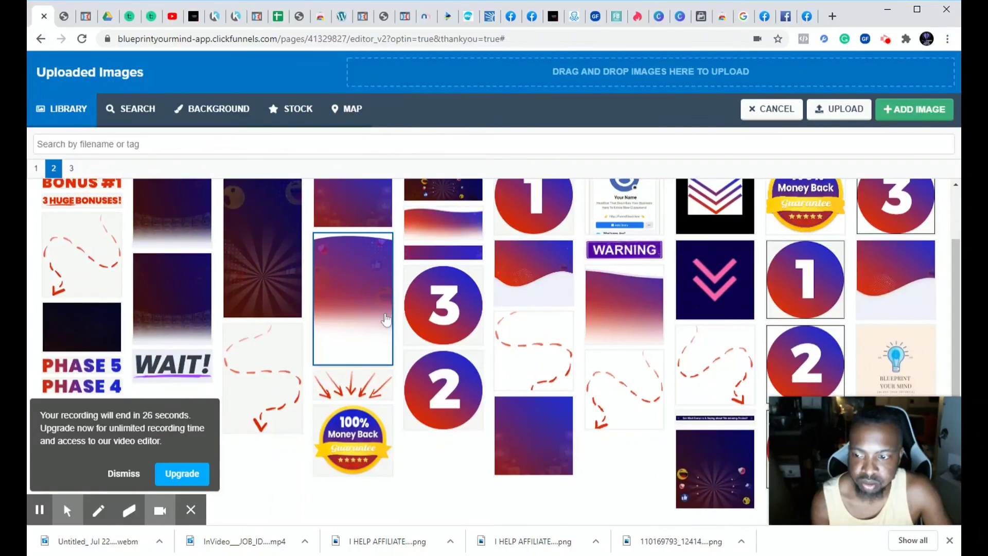
pyautogui.click(62, 333)
pyautogui.doubleClick(122, 340)
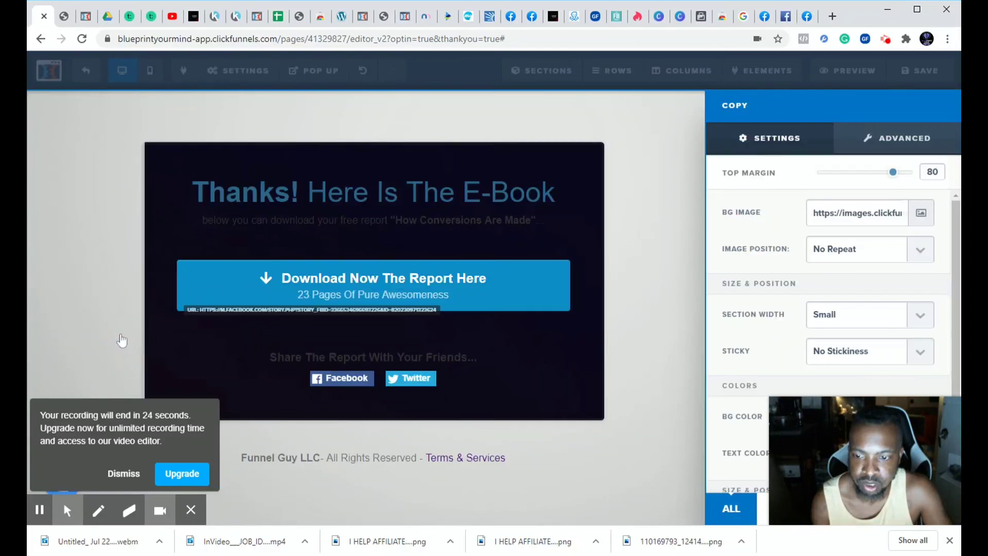
pyautogui.click(635, 342)
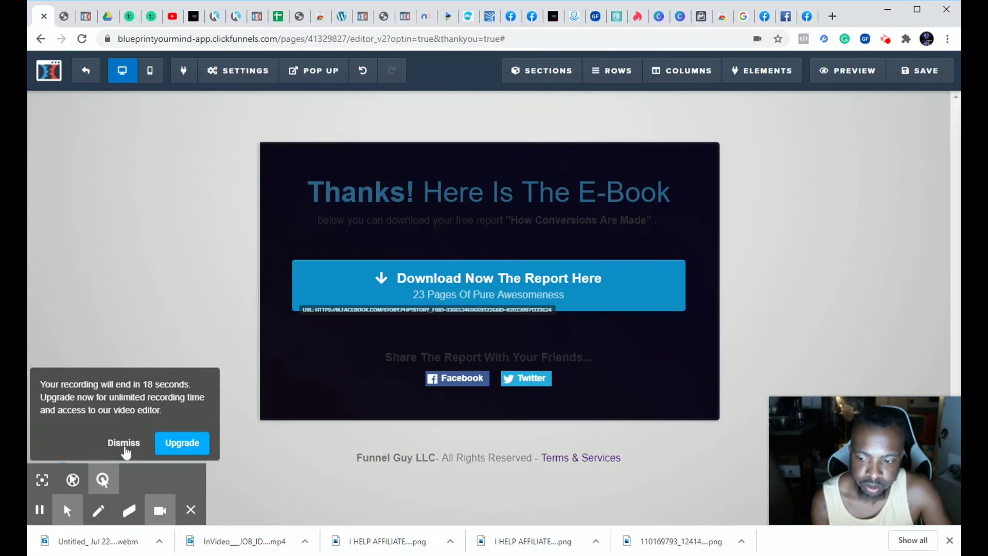
pyautogui.click(124, 447)
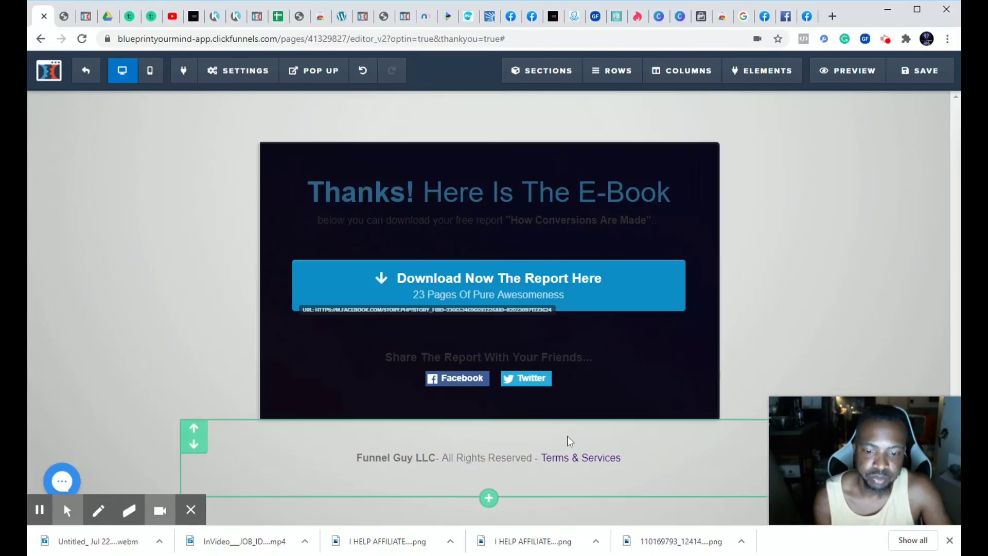
pyautogui.click(508, 197)
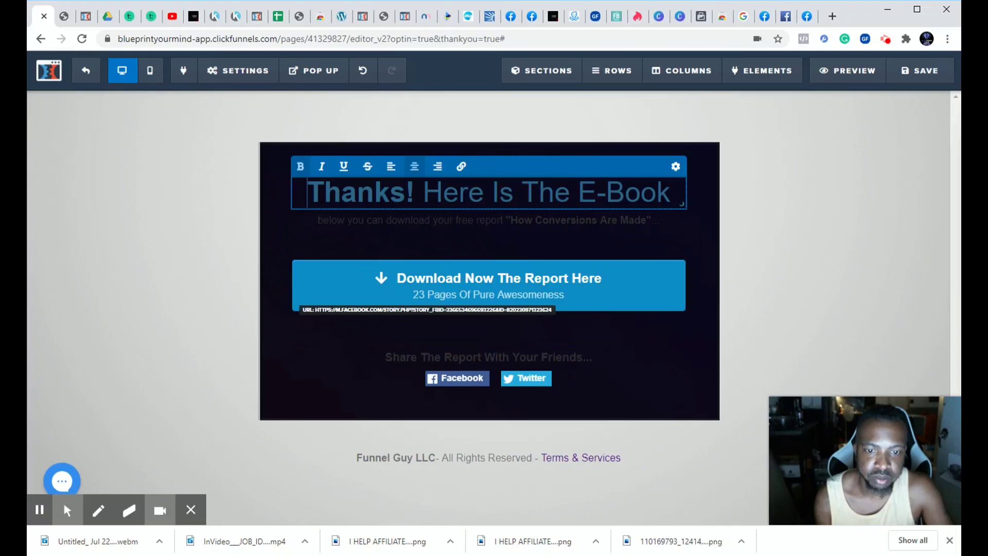
pyautogui.click(696, 208)
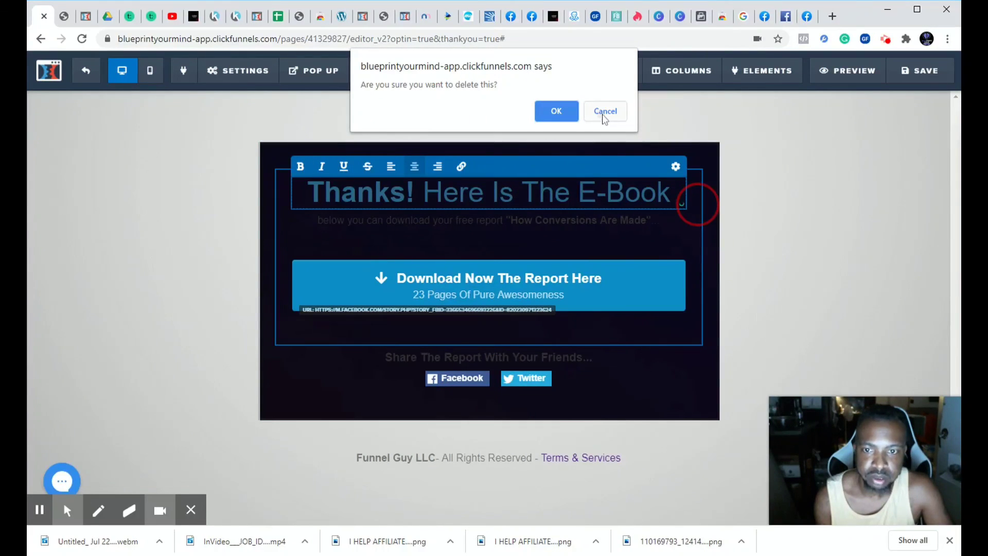
pyautogui.click(604, 112)
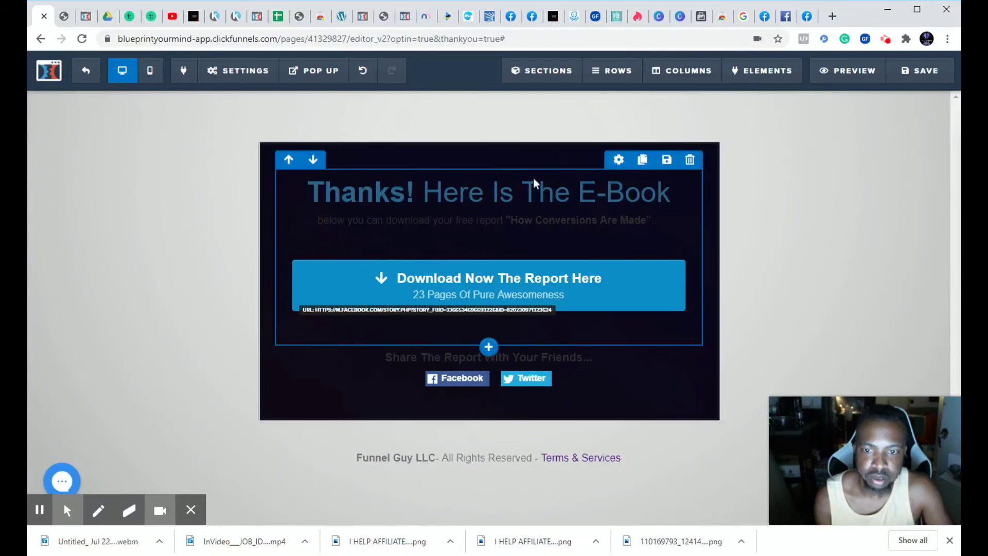
pyautogui.click(456, 204)
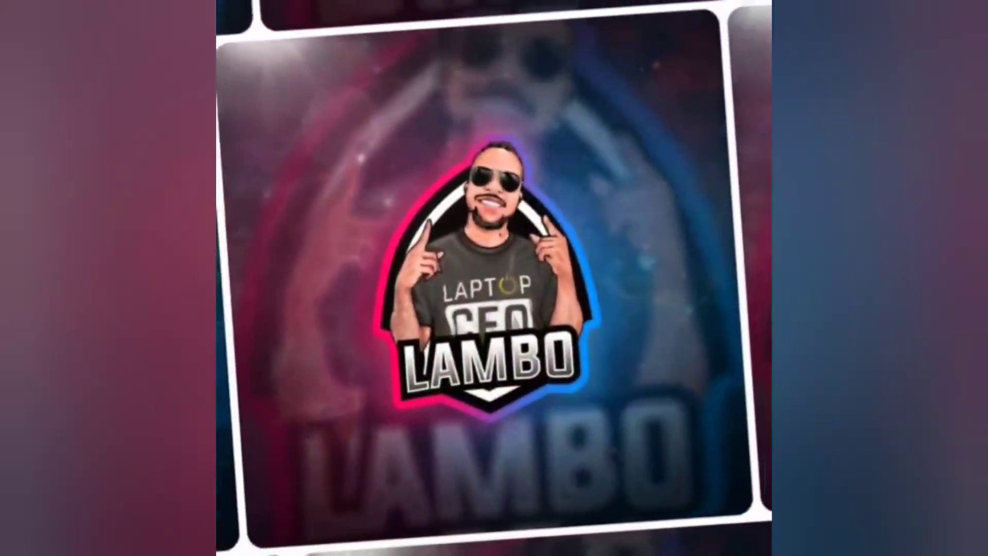